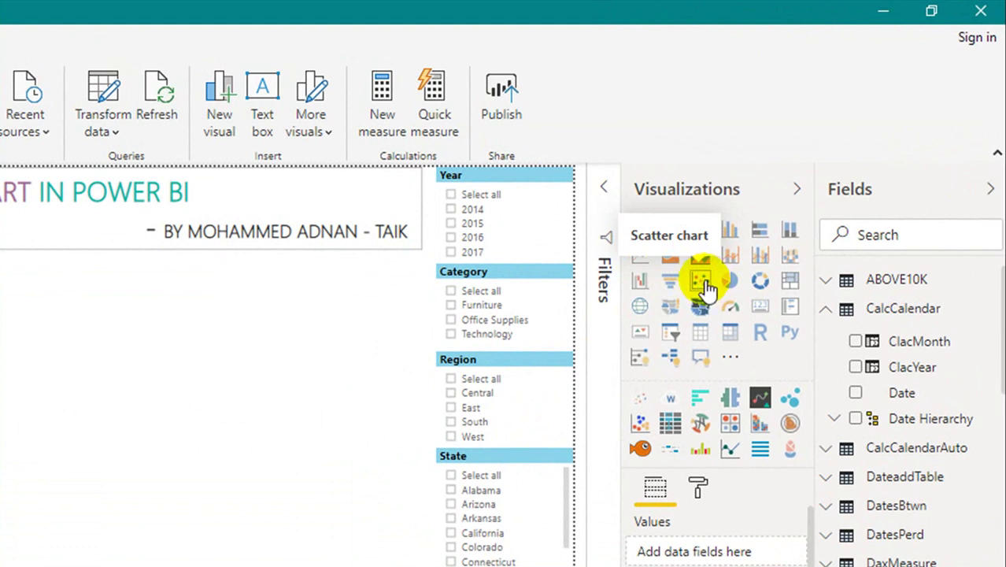
- Insert a scatter chart on the report page and review its available field wells
left_click(700, 282)
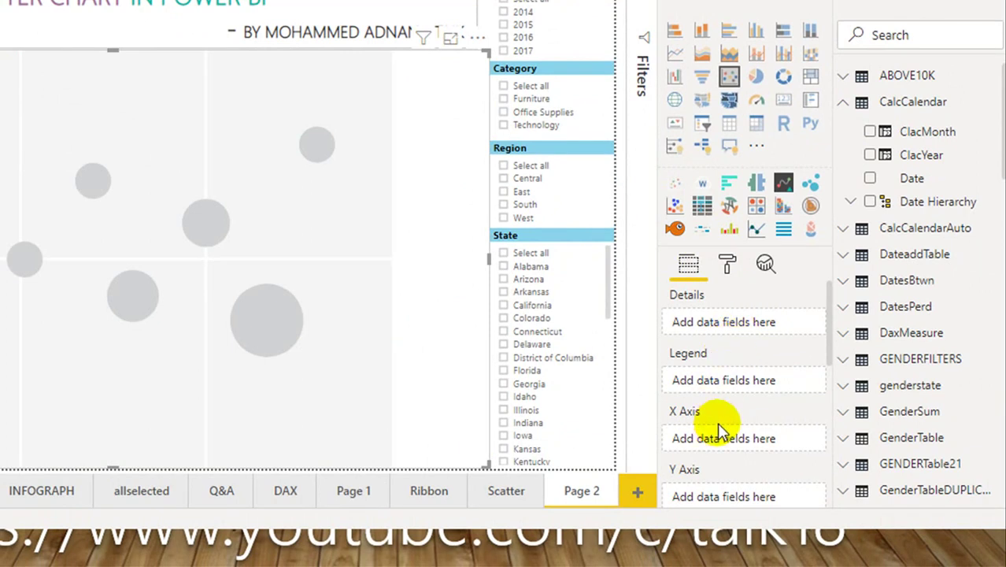
scroll(716, 422, "down", 2)
scroll(718, 405, "down", 2)
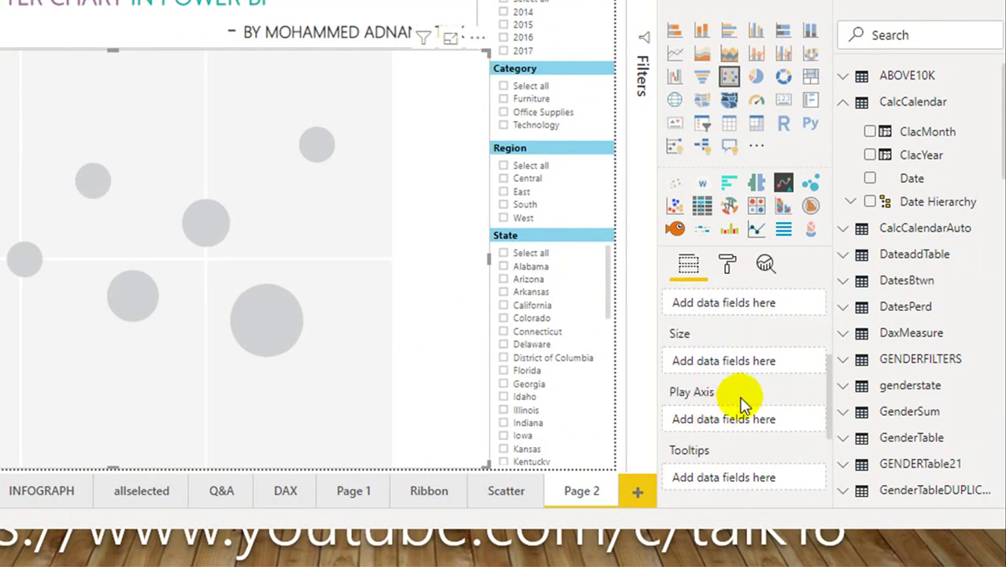
scroll(741, 398, "down", 2)
scroll(744, 391, "up", 5)
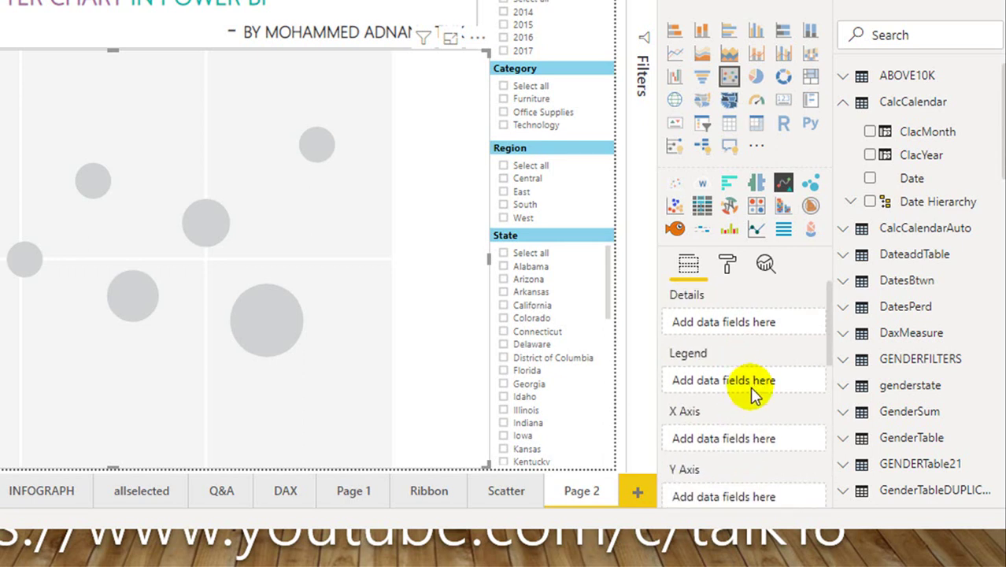
- Assign the Category field from the Orders table to the scatter chart's Details
left_click(843, 103)
scroll(870, 284, "down", 4)
scroll(877, 297, "down", 4)
scroll(897, 173, "up", 1)
left_click_drag(920, 161, 730, 330)
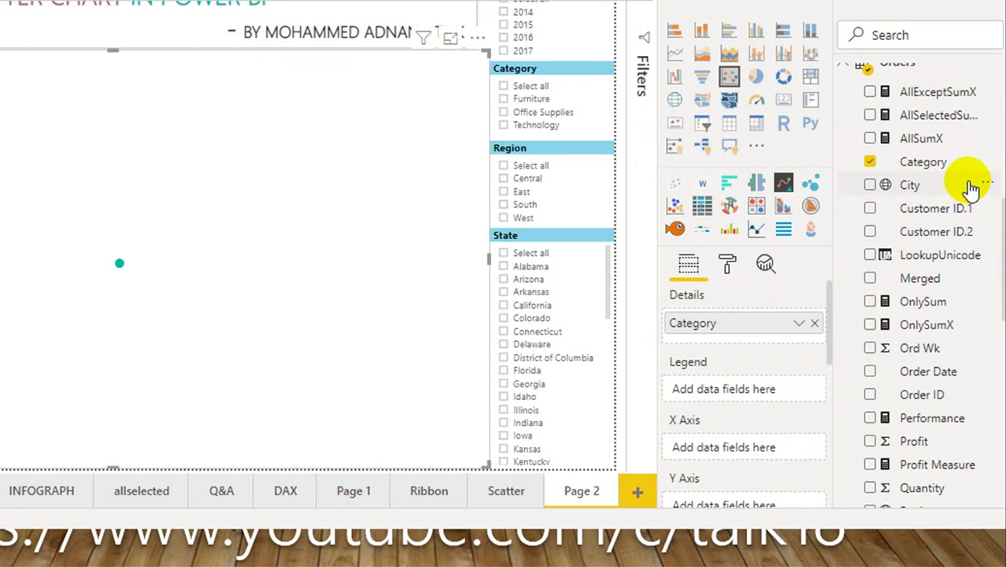
- Assign Region to the scatter chart's Legend and Profit to its X Axis
scroll(952, 324, "down", 5)
left_click_drag(931, 323, 740, 394)
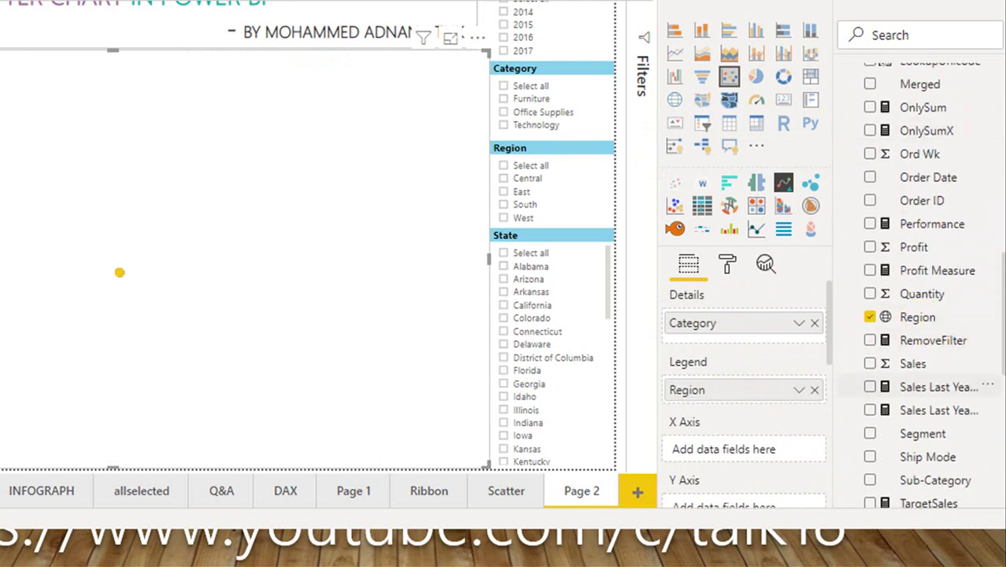
left_click_drag(913, 247, 741, 440)
- Assign the Sales field to the scatter chart's Y Axis
scroll(746, 417, "down", 2)
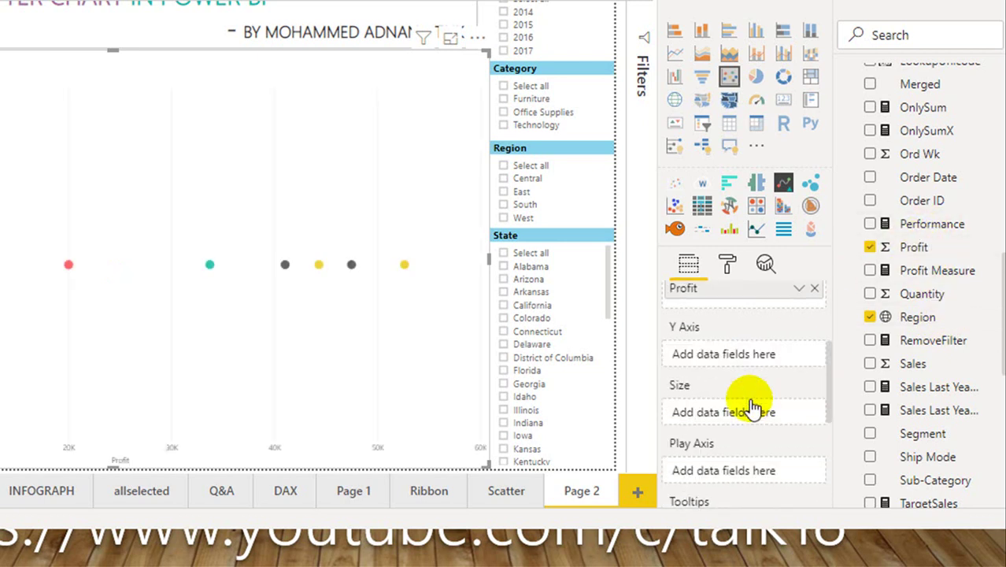
scroll(752, 407, "down", 1)
left_click_drag(898, 369, 768, 386)
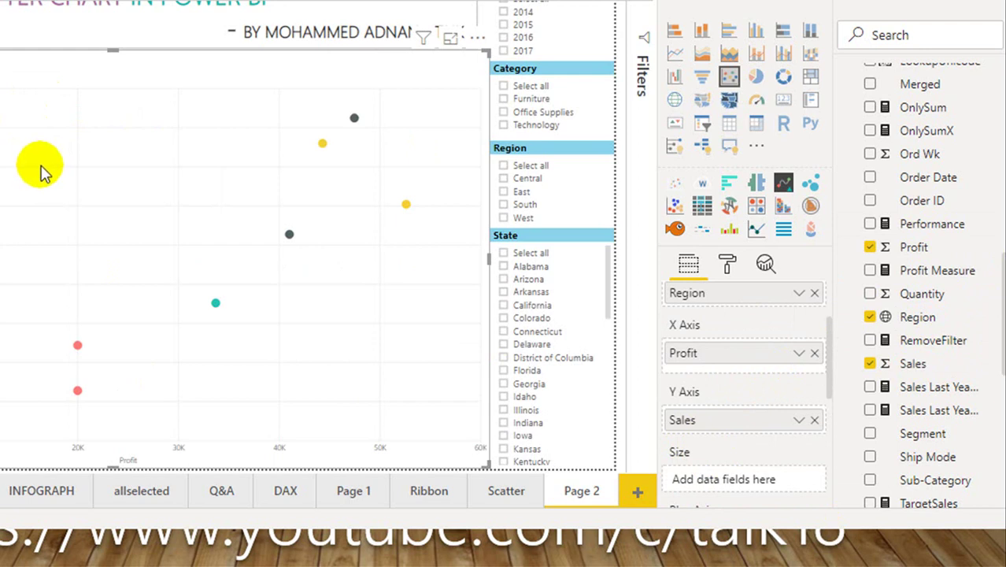
- Assign the Quantity field to the scatter chart's Size so the bubbles scale by quantity
scroll(757, 388, "up", 2)
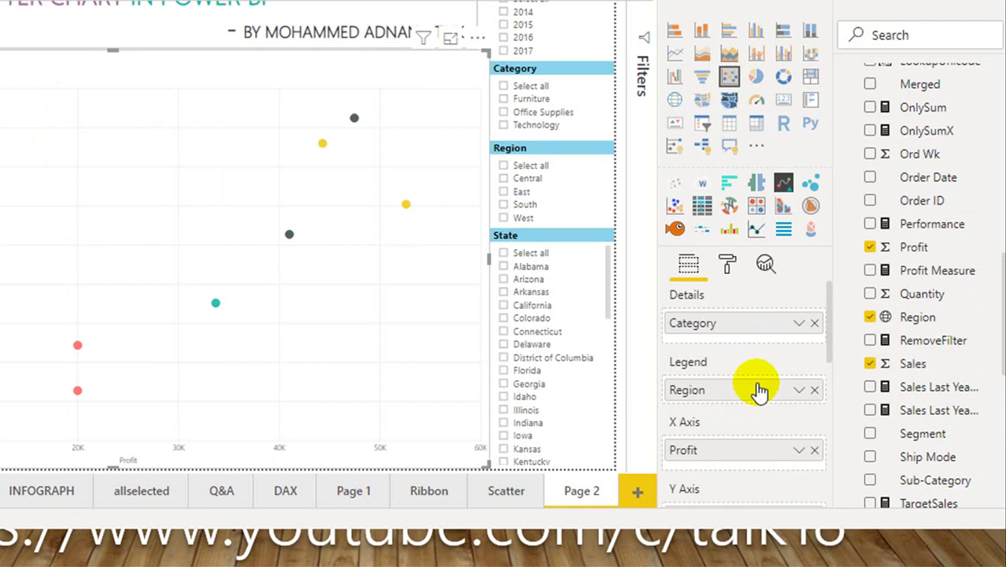
scroll(757, 388, "down", 2)
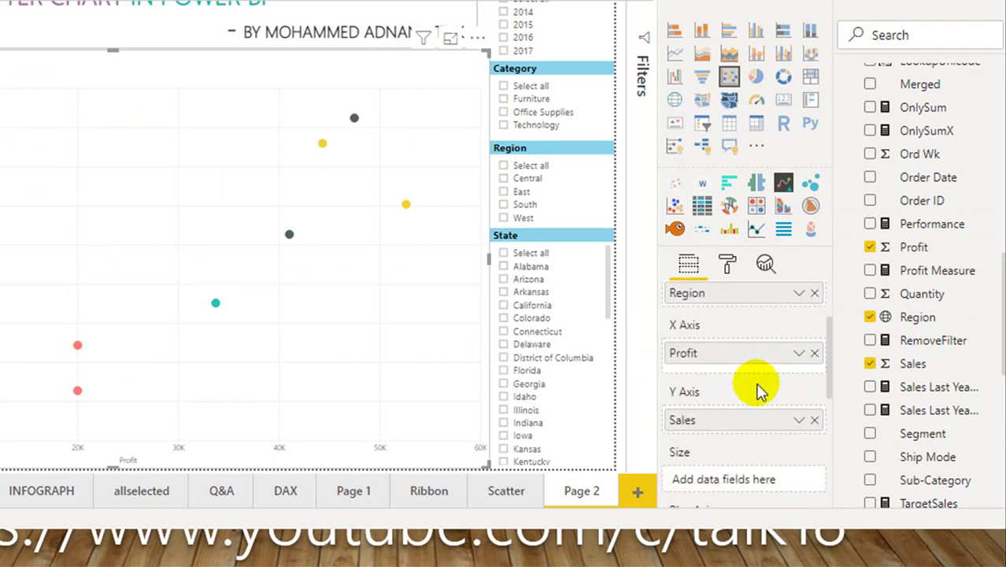
scroll(757, 388, "down", 2)
left_click_drag(917, 293, 759, 382)
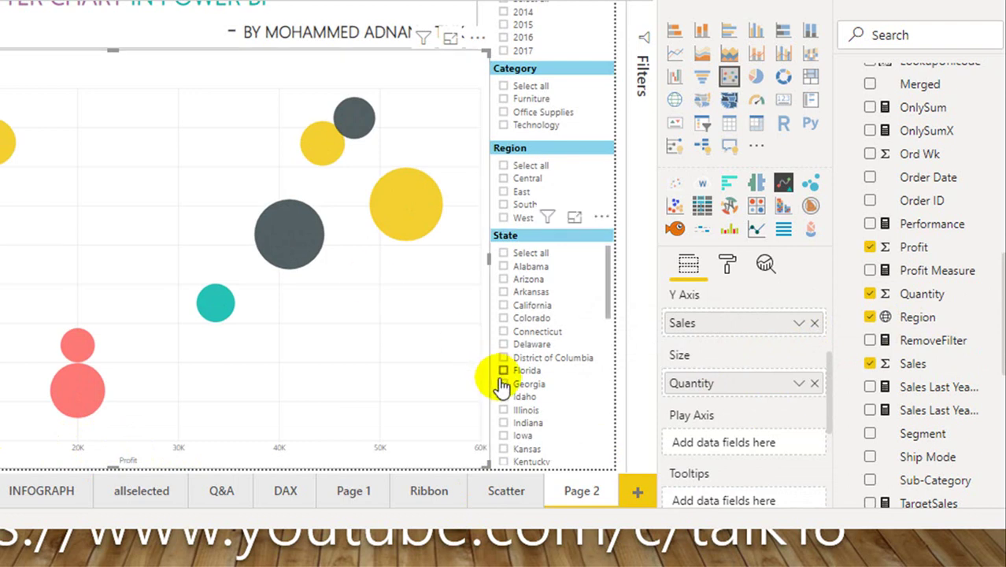
- Open the Scatter page and examine the finished chart's field assignments, including the Play Axis, and its bubbles
left_click(503, 491)
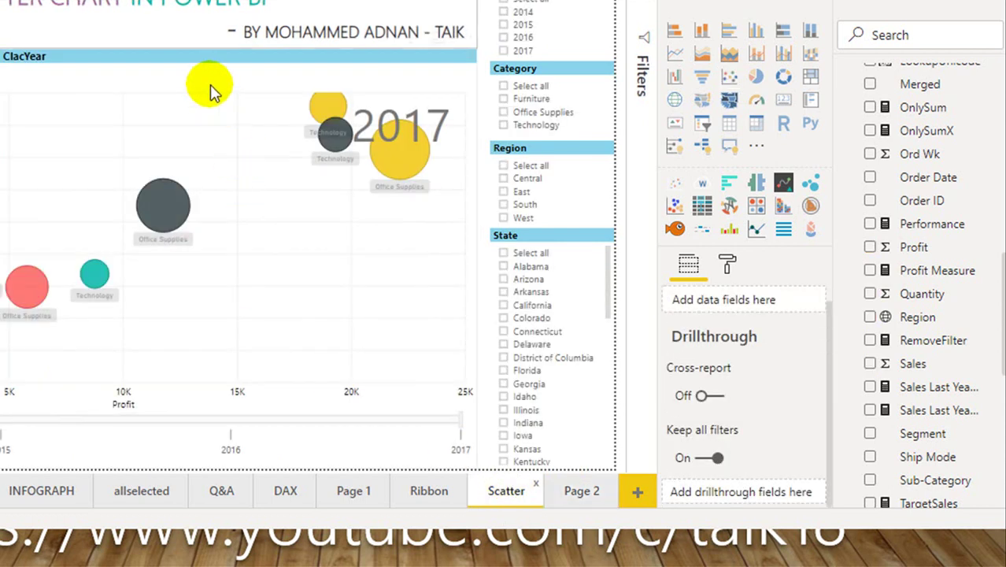
left_click(437, 189)
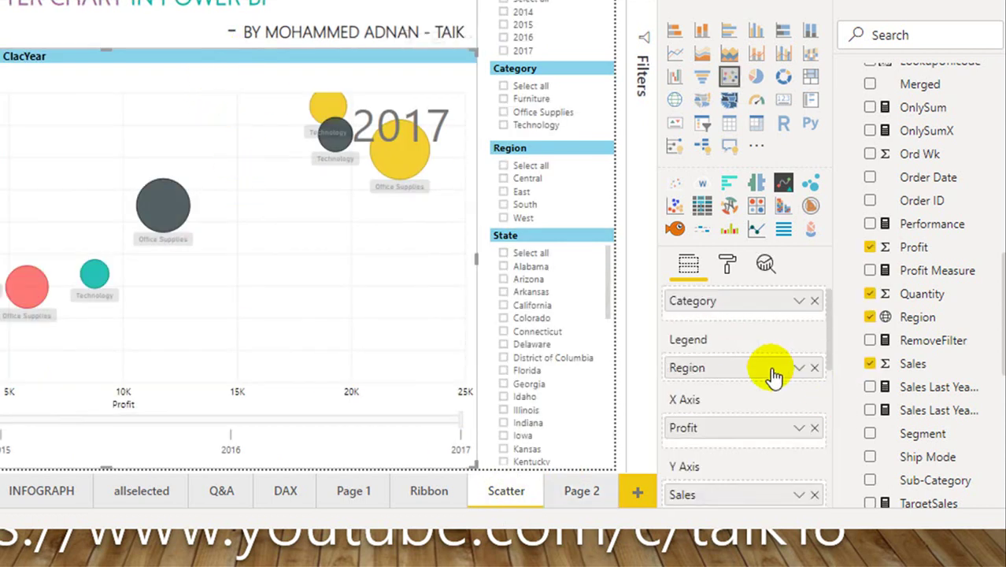
scroll(721, 317, "up", 1)
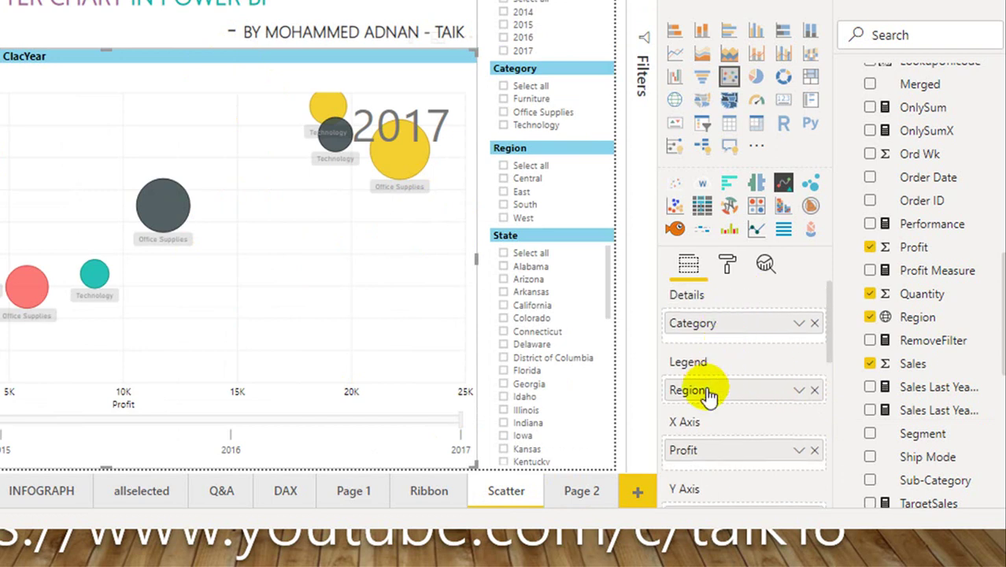
scroll(725, 375, "down", 3)
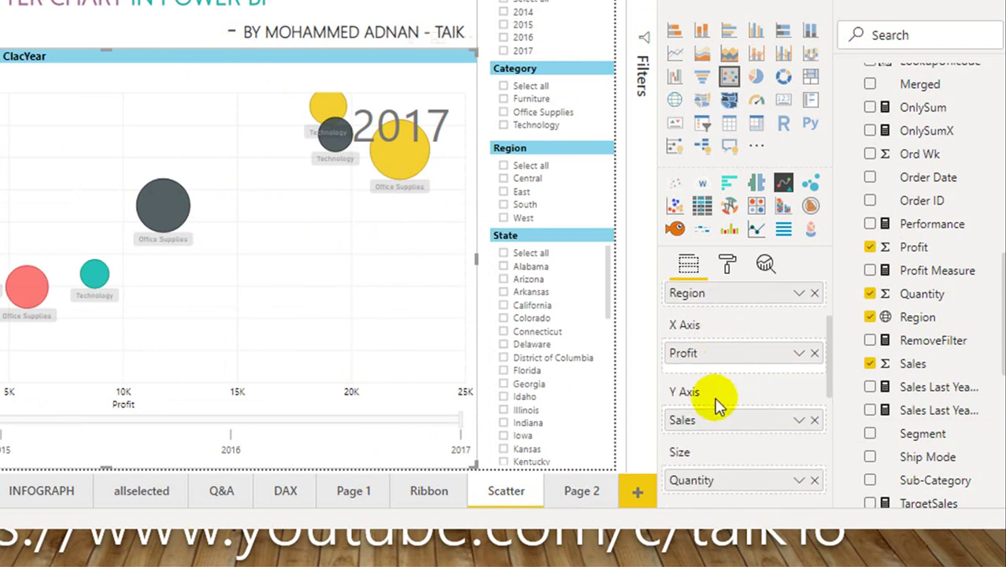
scroll(724, 463, "down", 2)
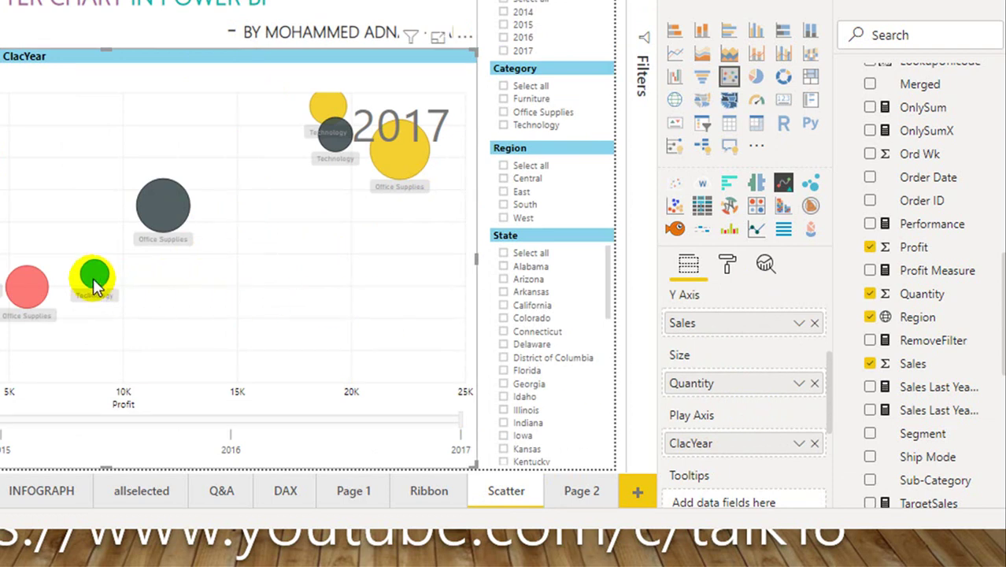
mouse_move(94, 280)
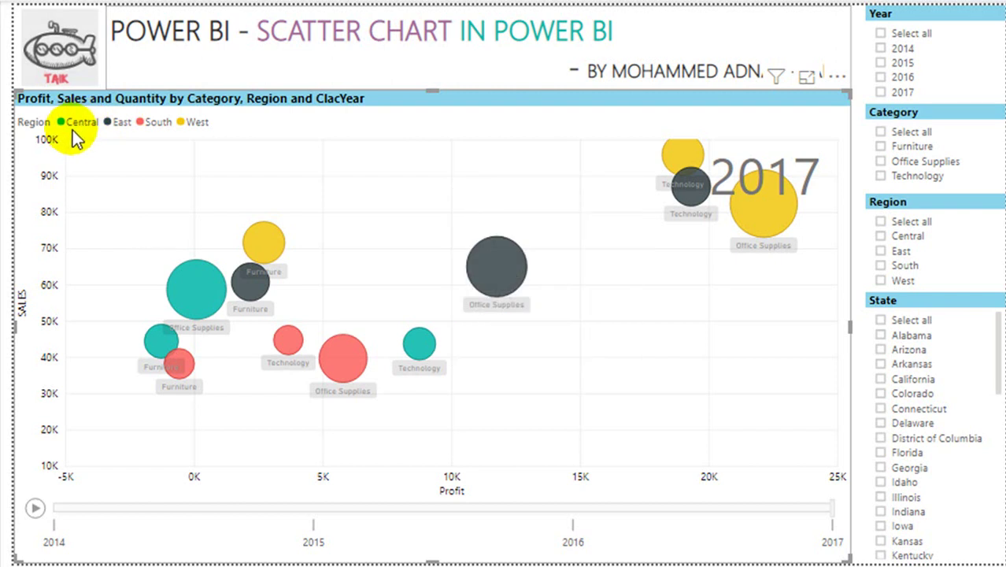
mouse_move(694, 191)
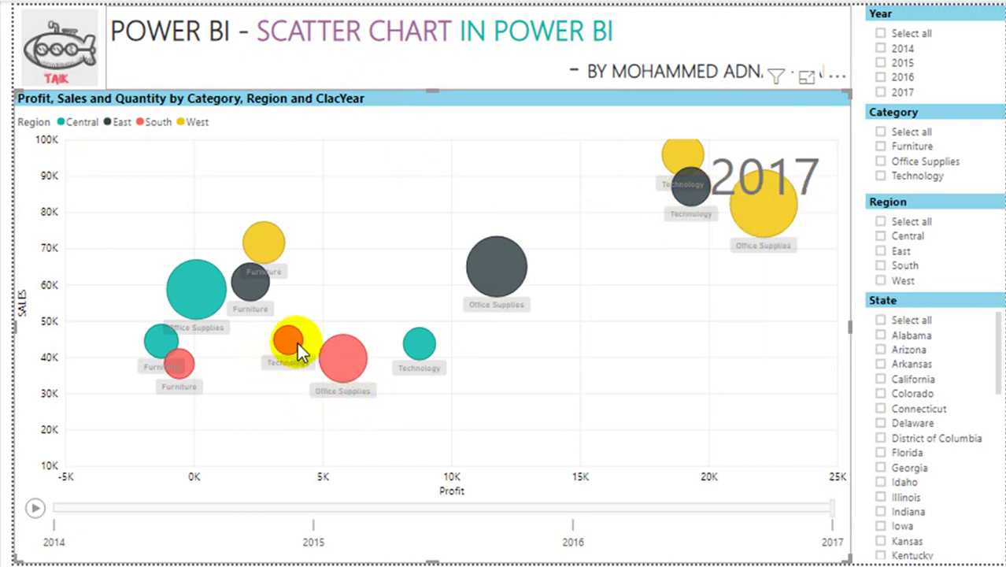
mouse_move(296, 342)
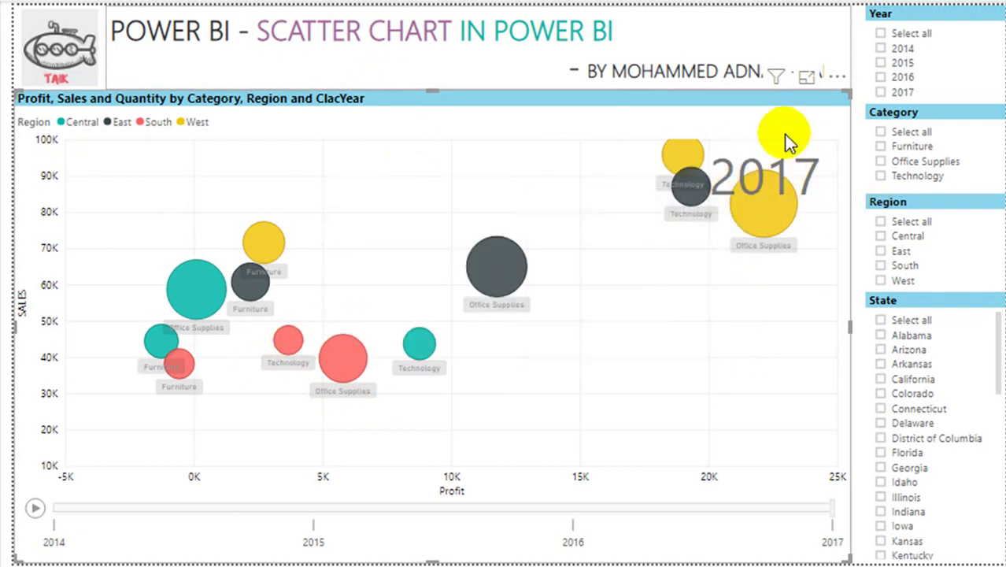
- Move the chart's play axis to 2015 and then to 2016 to compare the bubbles by year
left_click(314, 507)
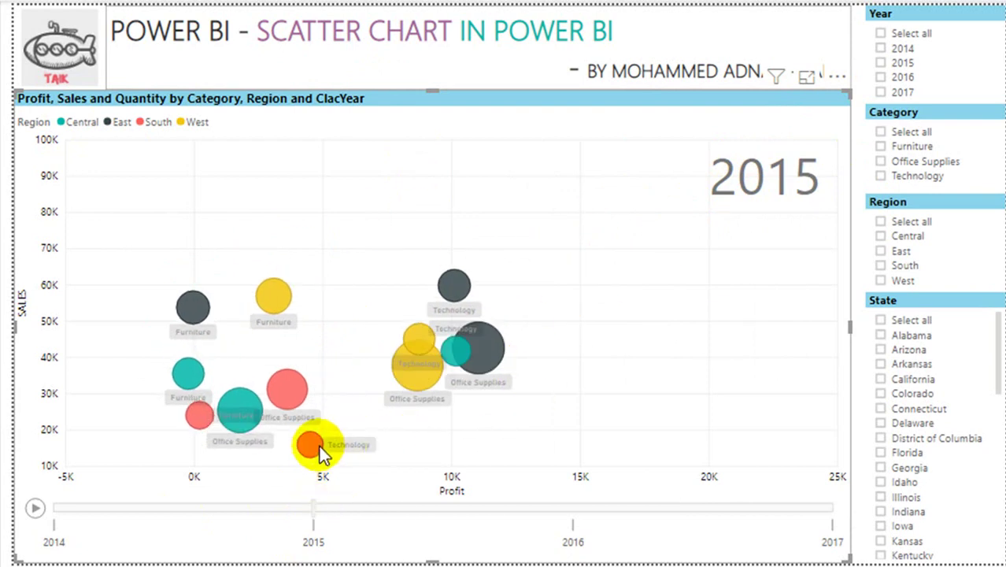
mouse_move(319, 447)
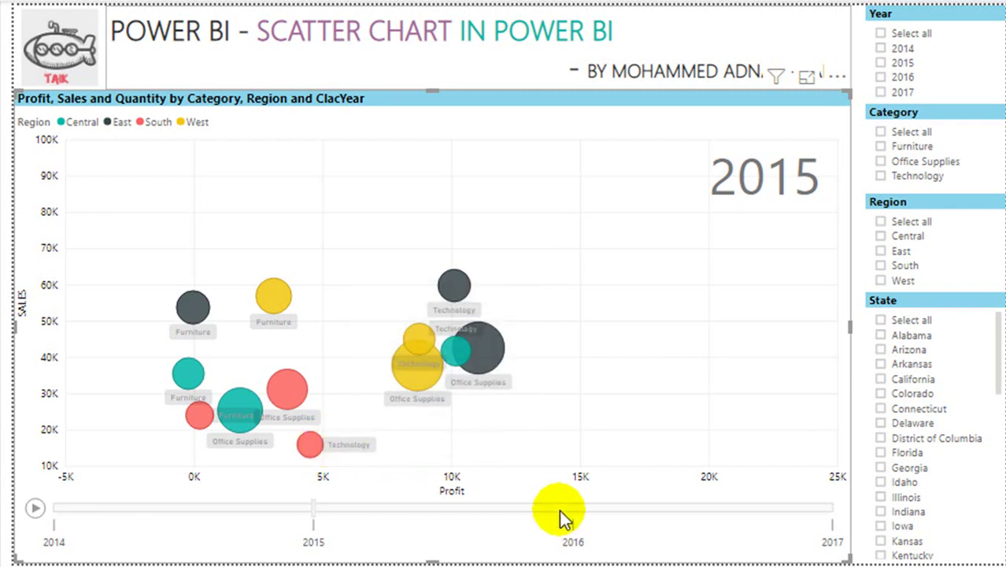
left_click(571, 507)
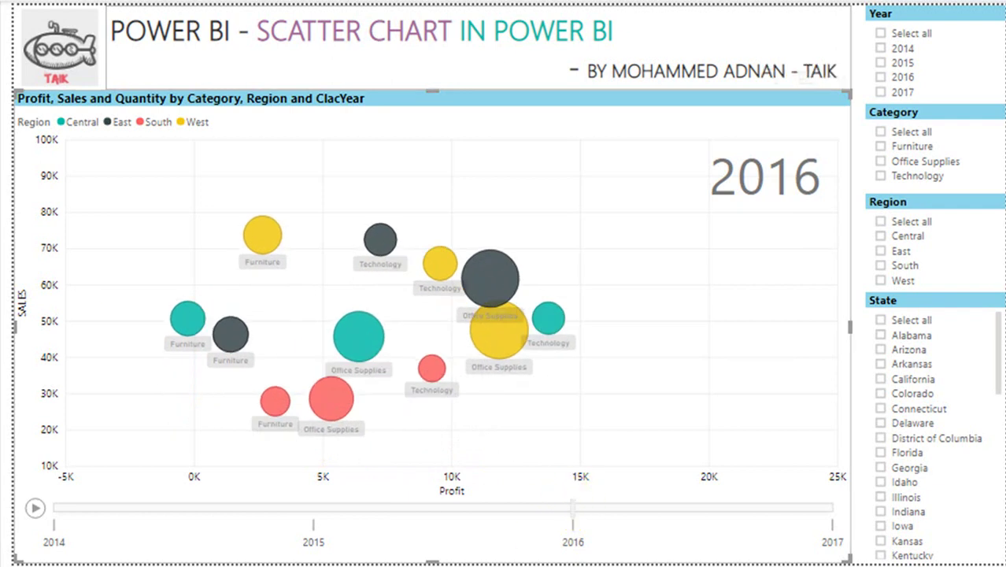
- Filter the report to the year 2014 and inspect the chart's Office Supplies bubbles for South, Central and West
left_click(909, 49)
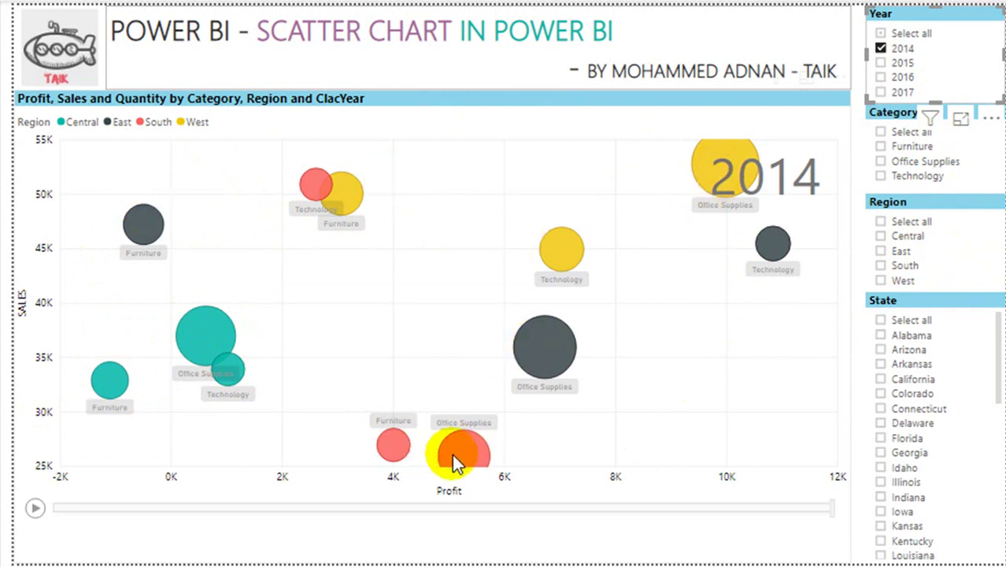
mouse_move(444, 465)
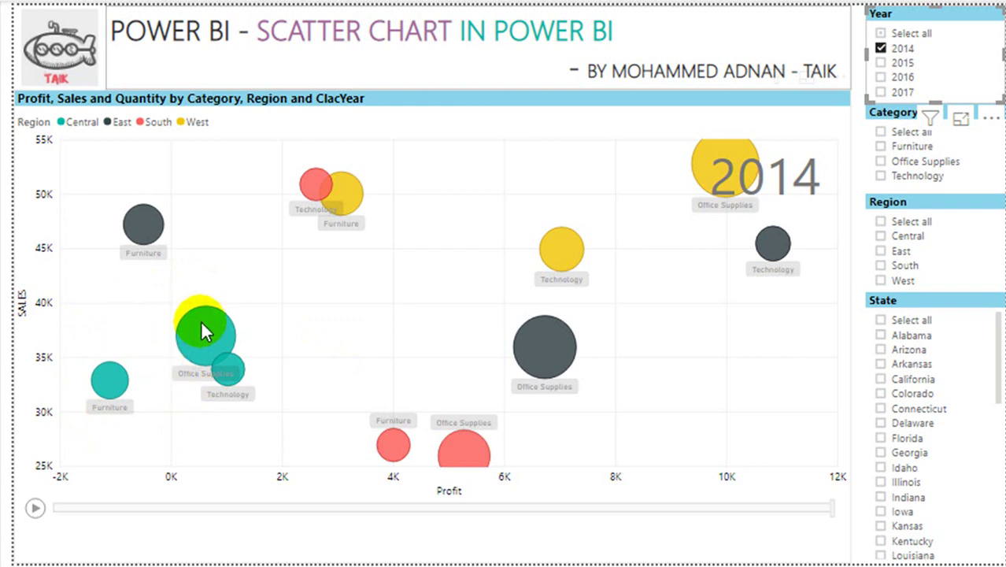
mouse_move(202, 325)
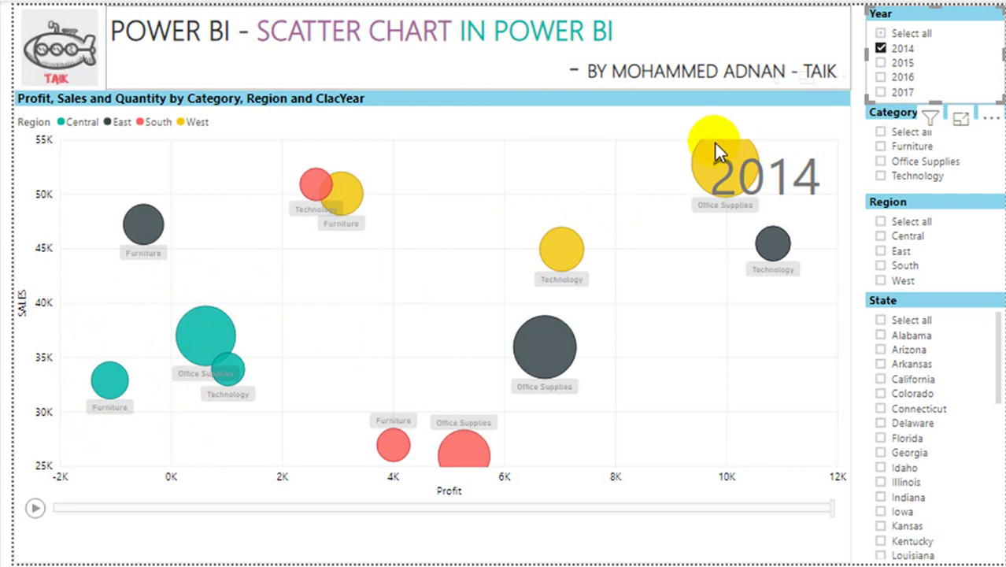
mouse_move(715, 147)
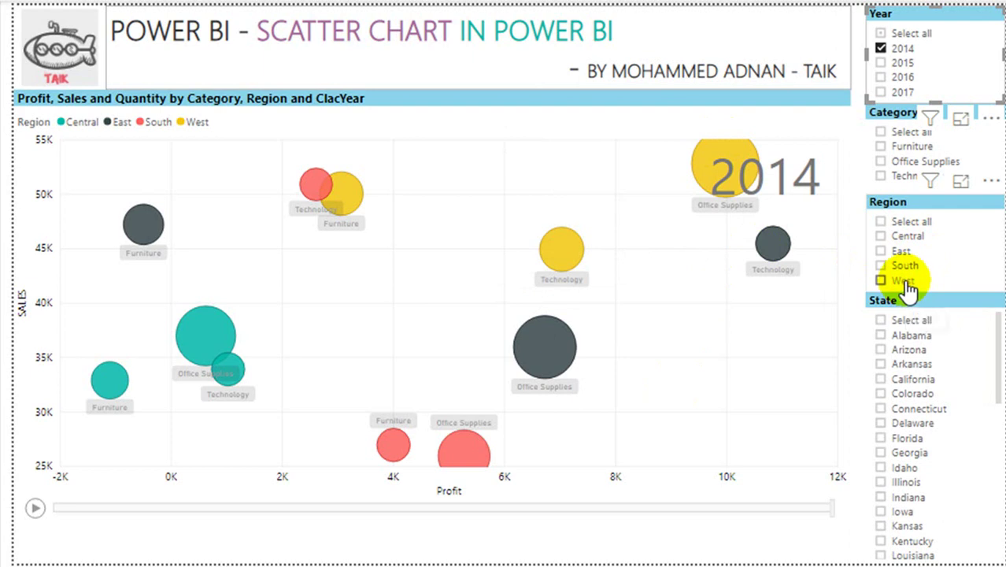
- Filter the chart to the West and South regions and to the Office Supplies category
left_click(880, 280)
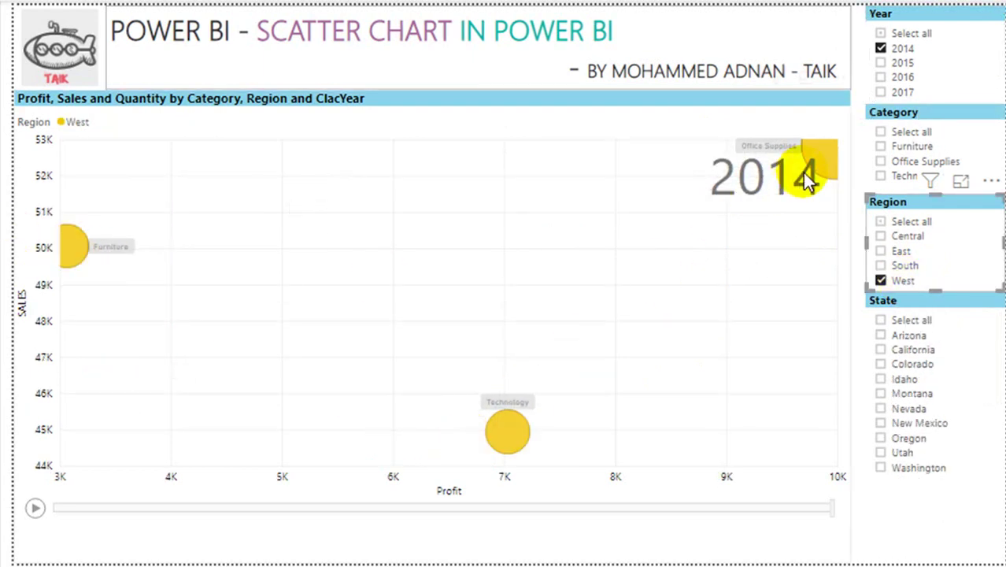
mouse_move(810, 164)
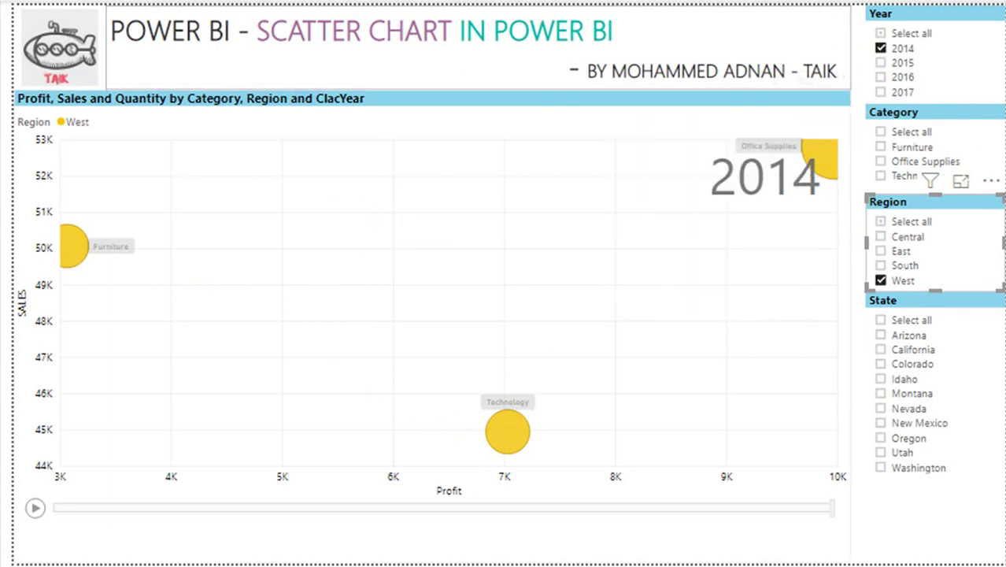
left_click(908, 268)
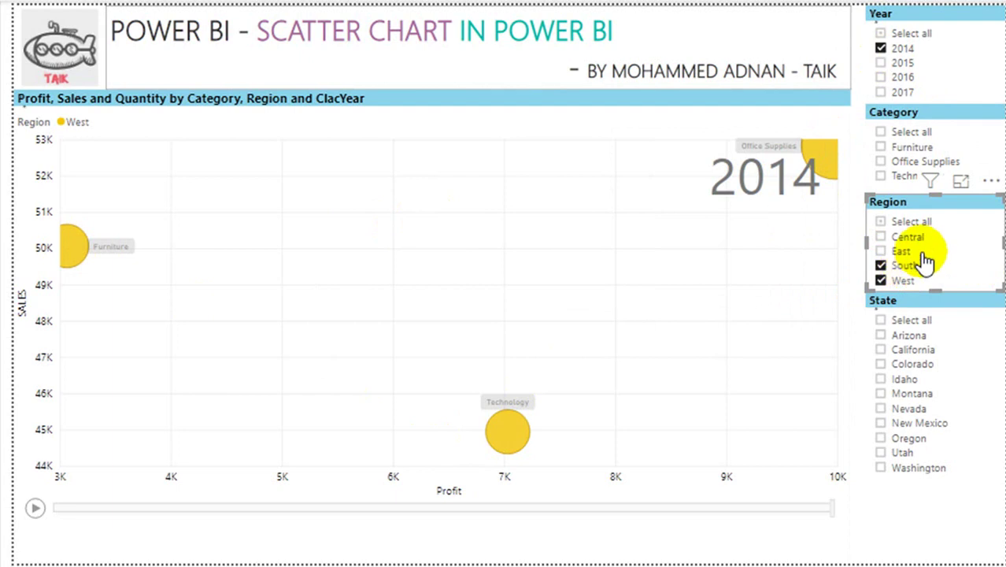
left_click(883, 162)
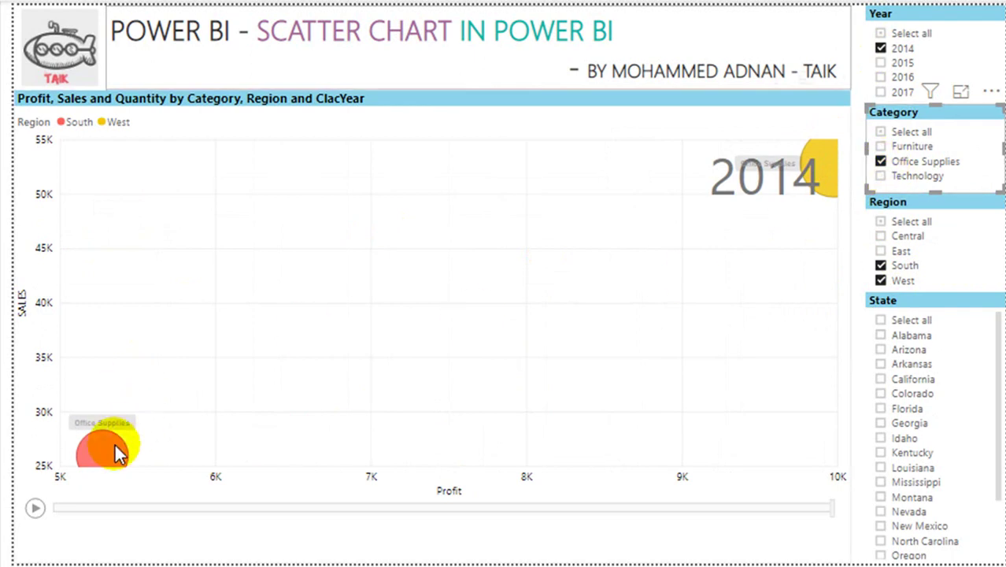
- Add the East and Central regions to the region filter and inspect the Central and South bubbles' details
left_click(881, 250)
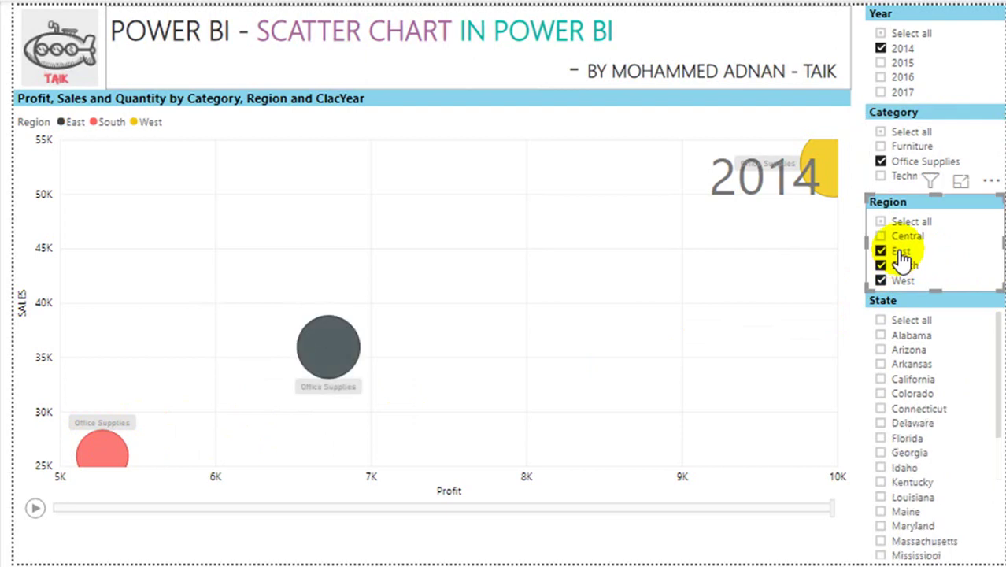
left_click(880, 236)
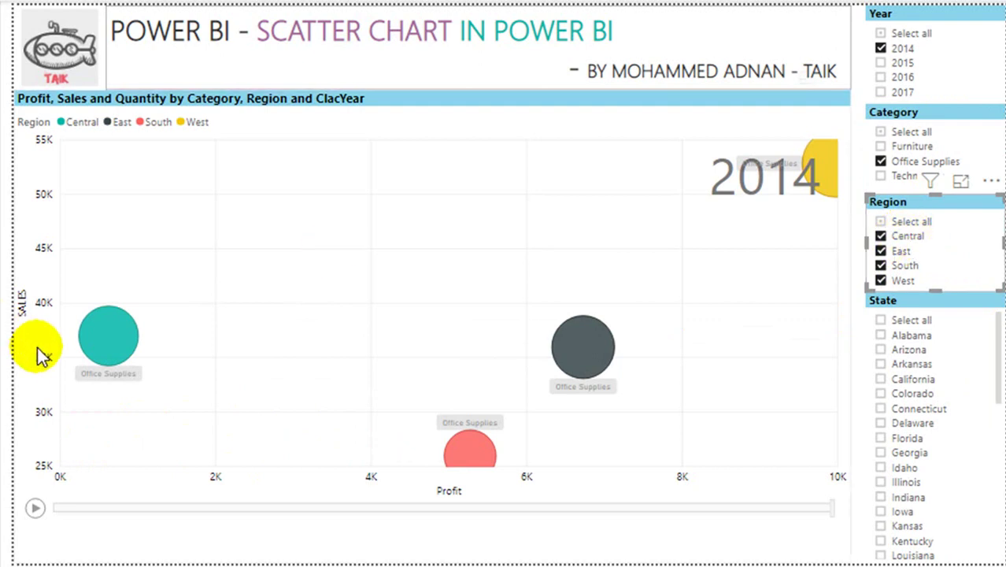
mouse_move(126, 338)
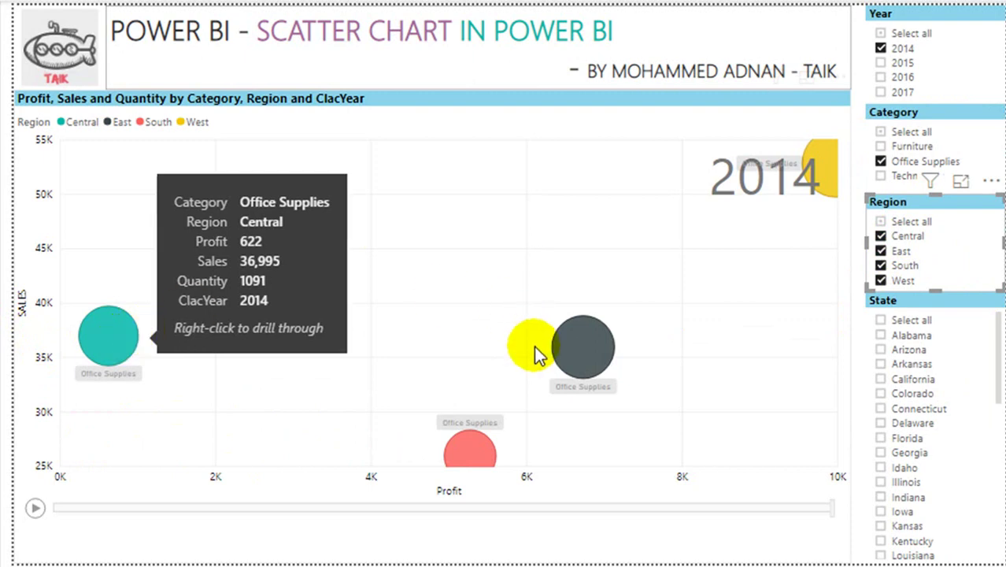
mouse_move(476, 446)
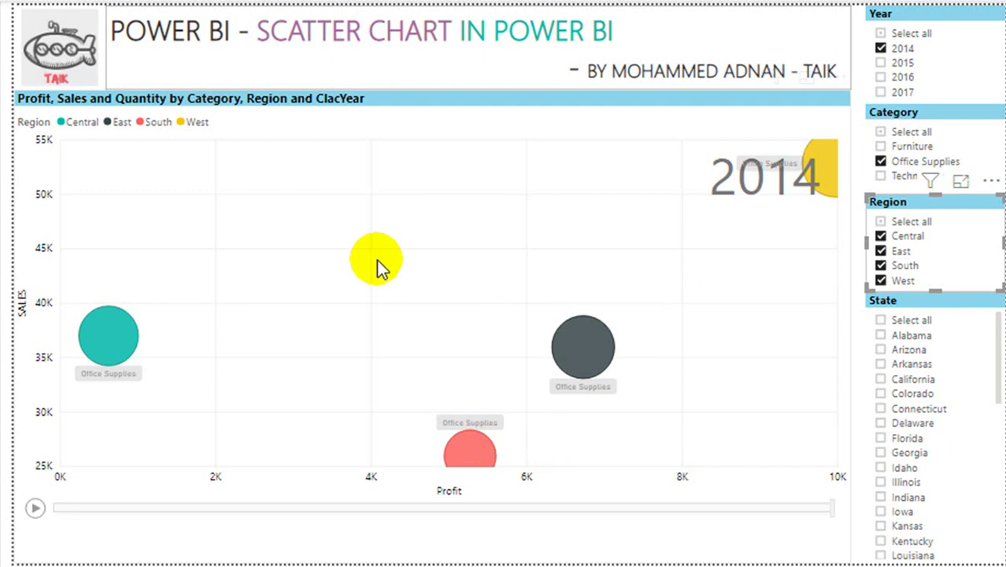
- Clear all region selections and switch the year filter to 2015
left_click(885, 224)
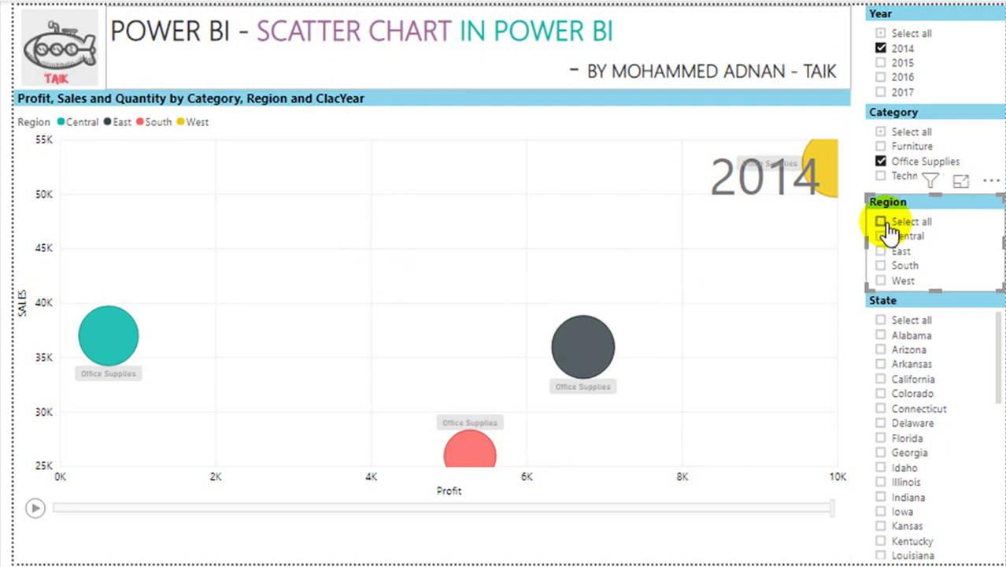
left_click(905, 62)
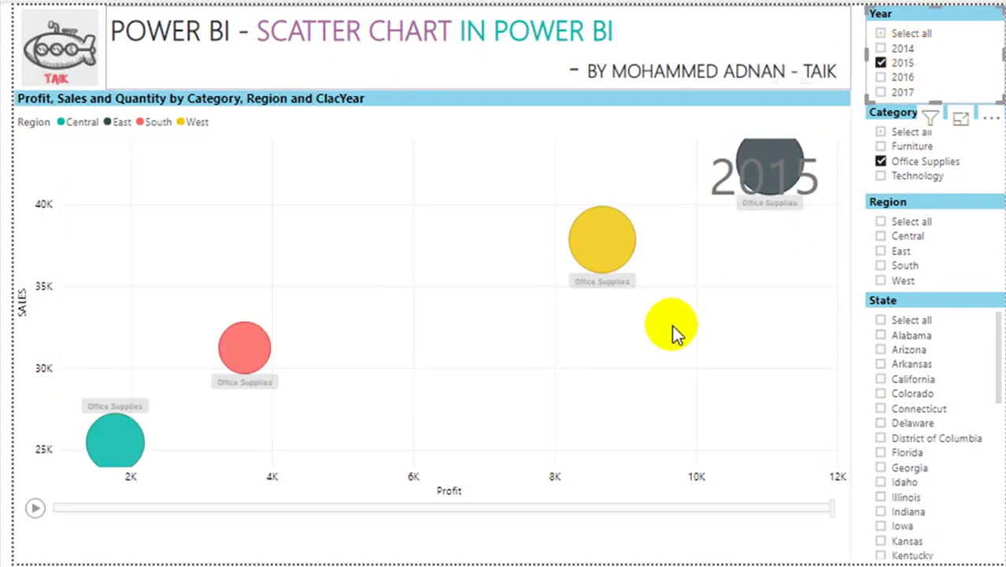
- Switch the year filter to 2016 and 2017 in turn to compare the Office Supplies bubbles, and clear all year selections
mouse_move(772, 161)
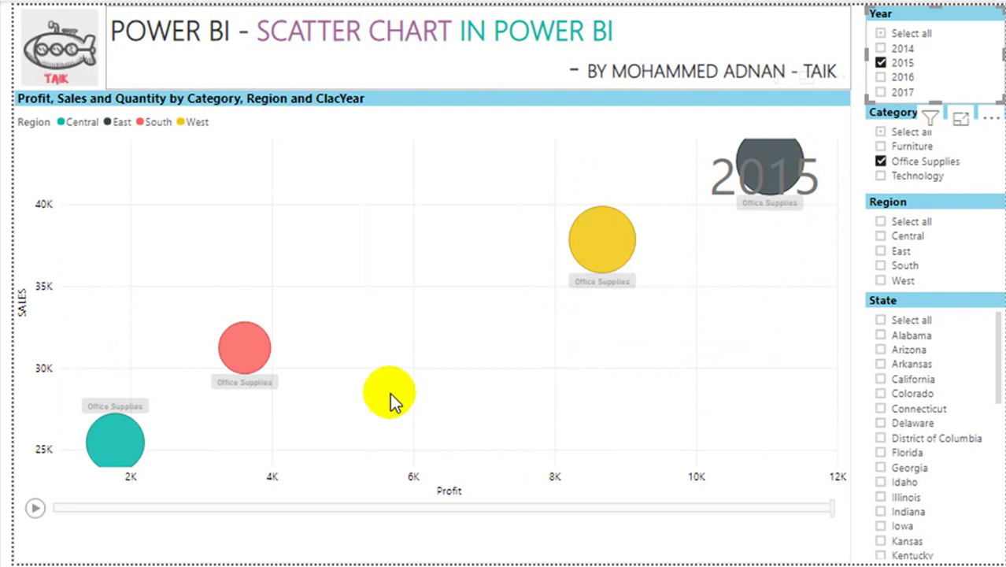
left_click(905, 76)
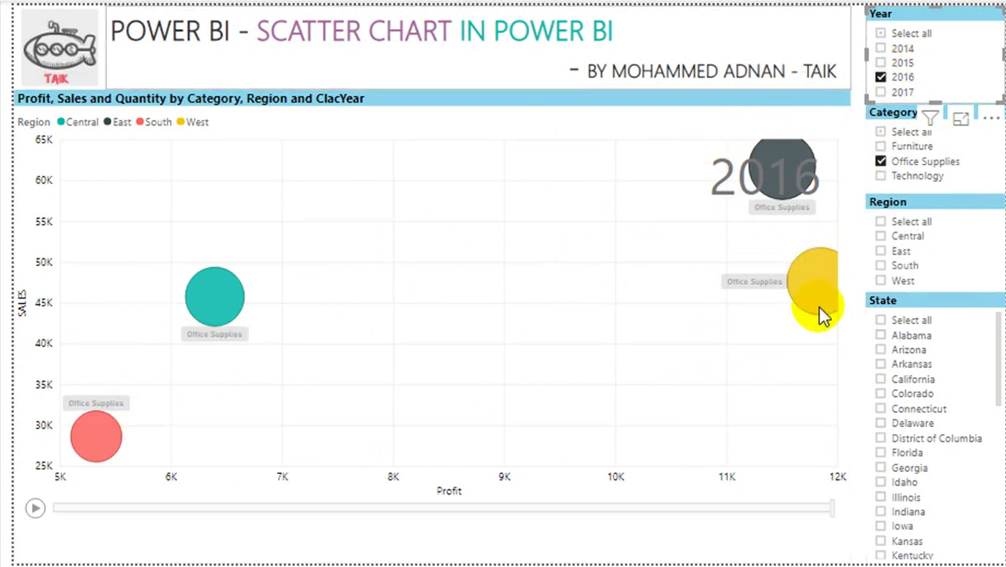
left_click(908, 93)
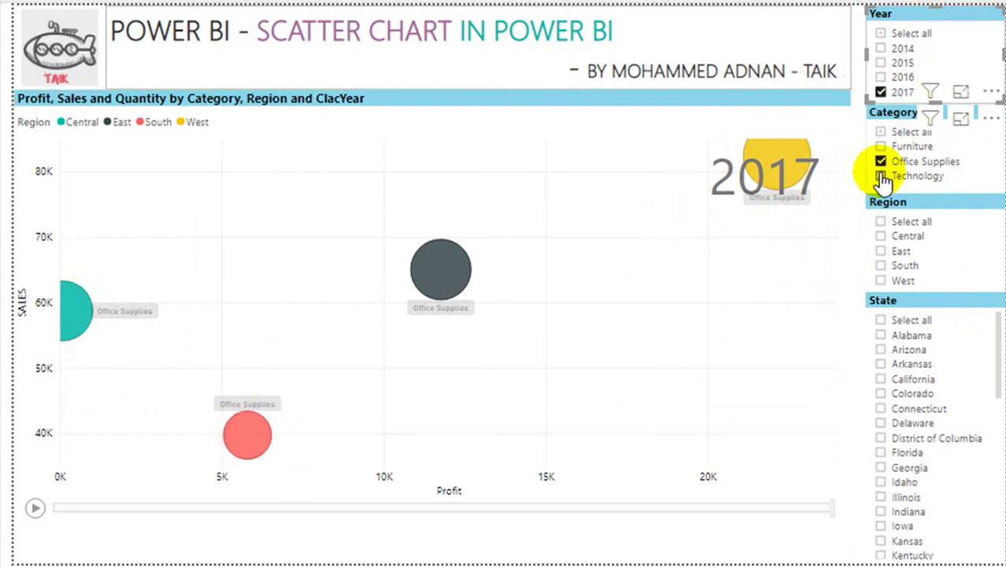
left_click(903, 36)
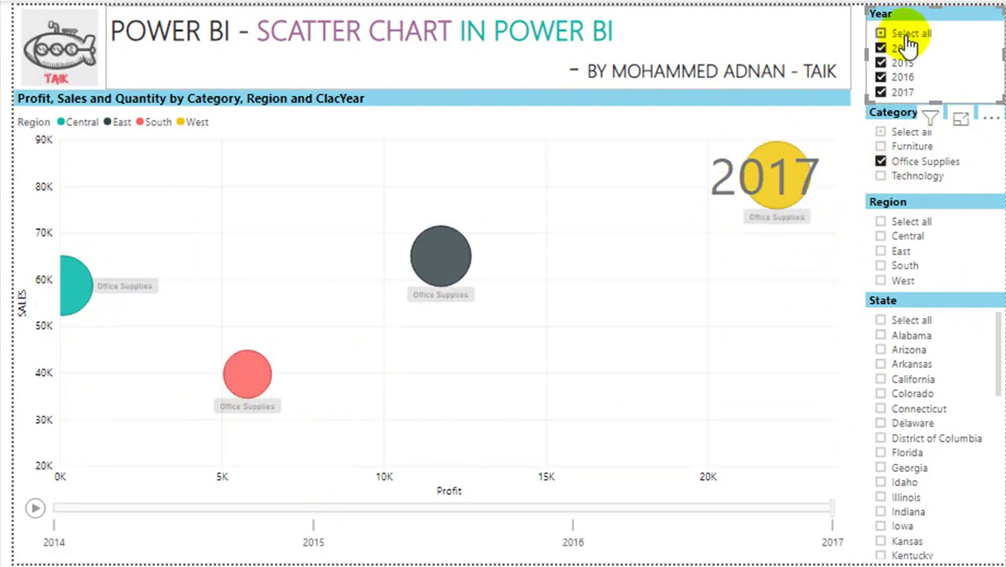
left_click(907, 36)
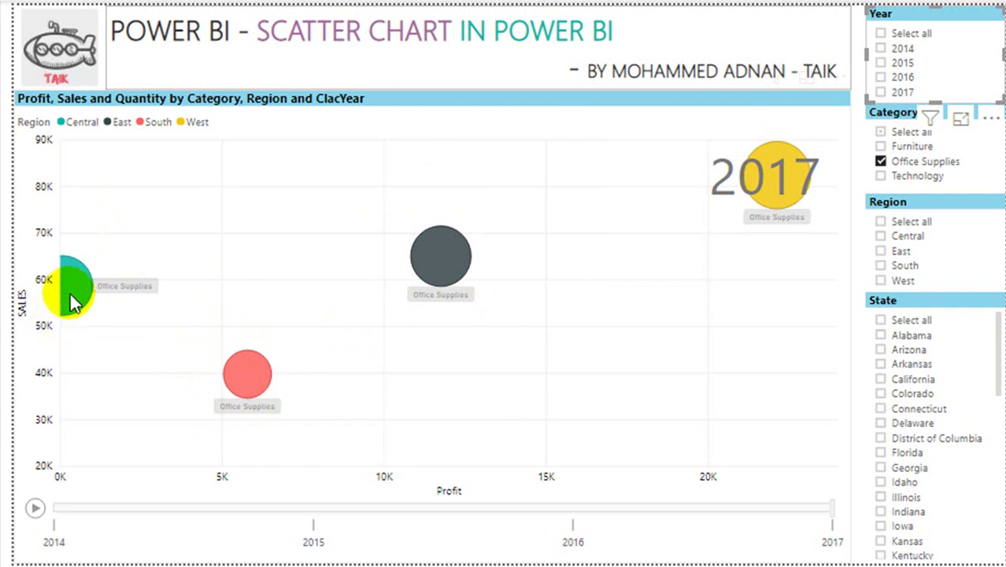
- Inspect the details of the Central and South Office Supplies bubbles, and clear the category filter
mouse_move(71, 298)
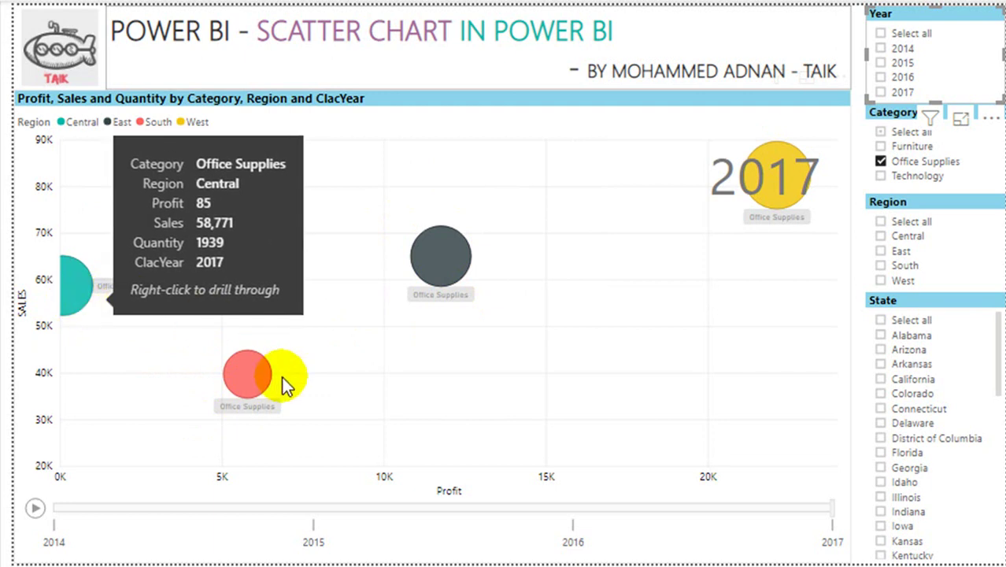
mouse_move(259, 386)
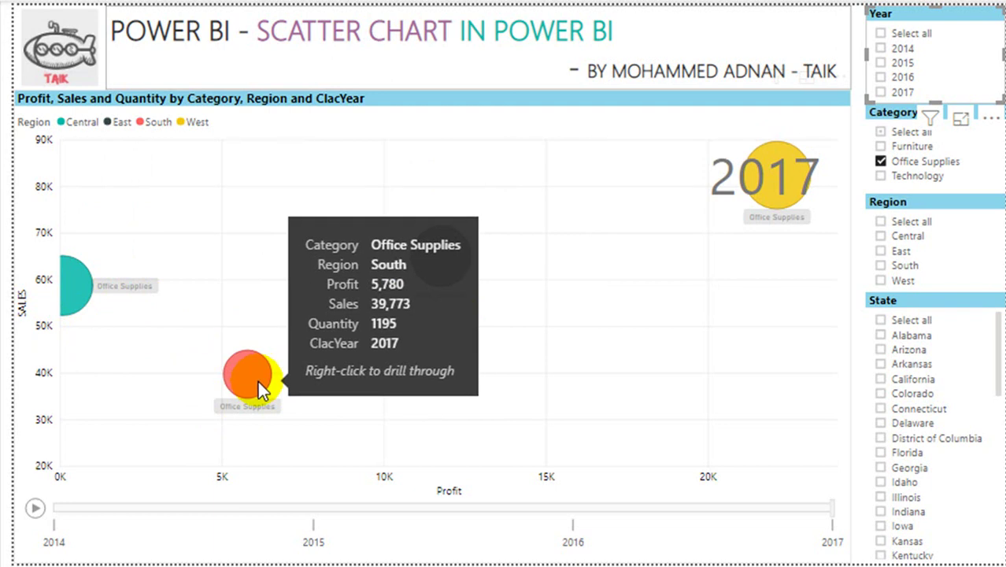
left_click(896, 164)
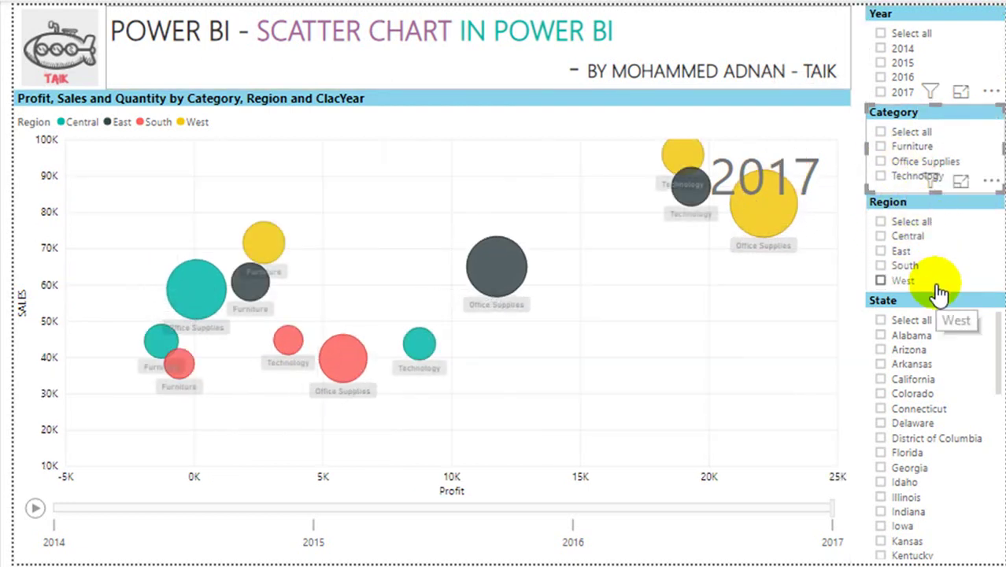
- Filter the chart to the Central region and look at the Technology bubble's details and drillthrough options
left_click(913, 243)
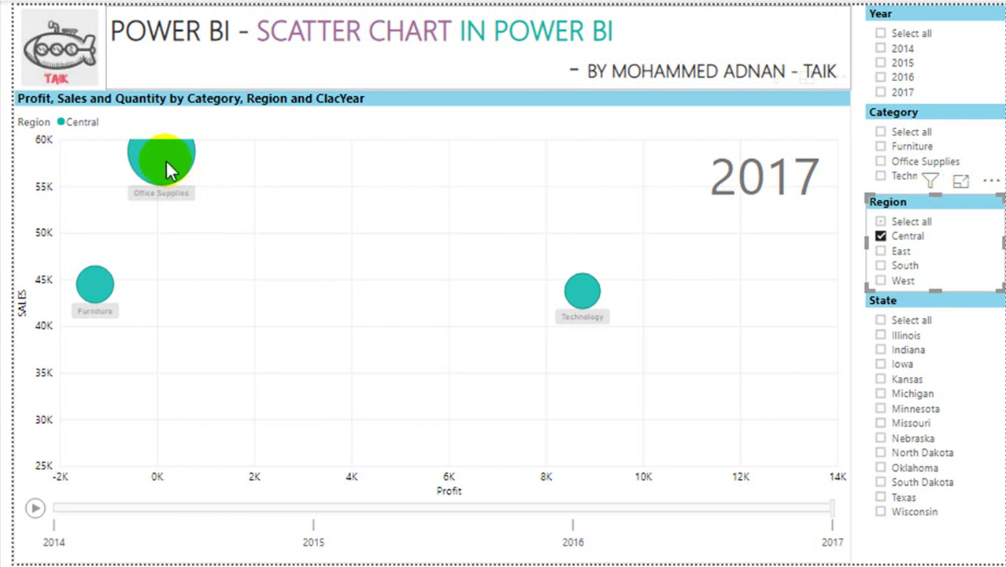
mouse_move(173, 167)
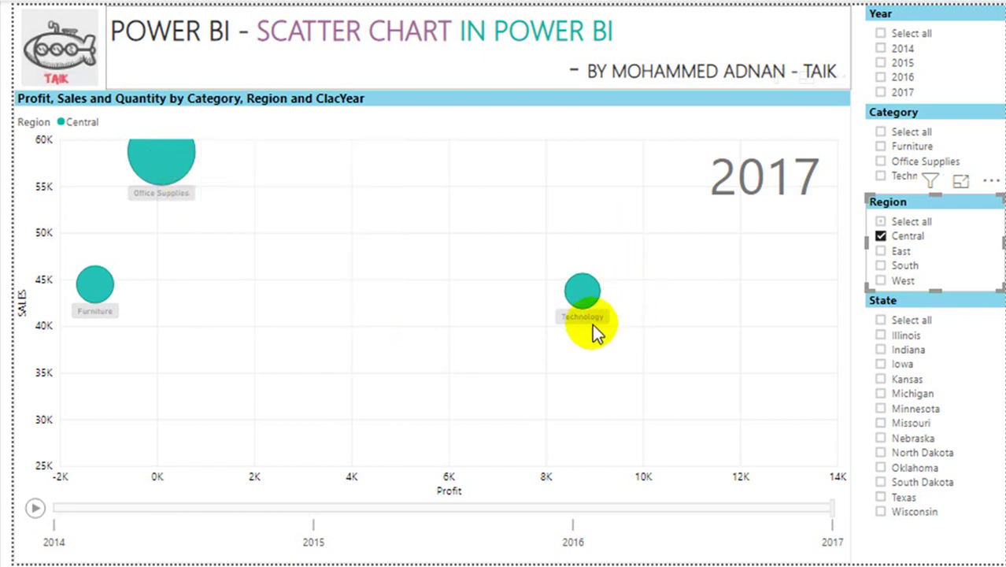
mouse_move(586, 299)
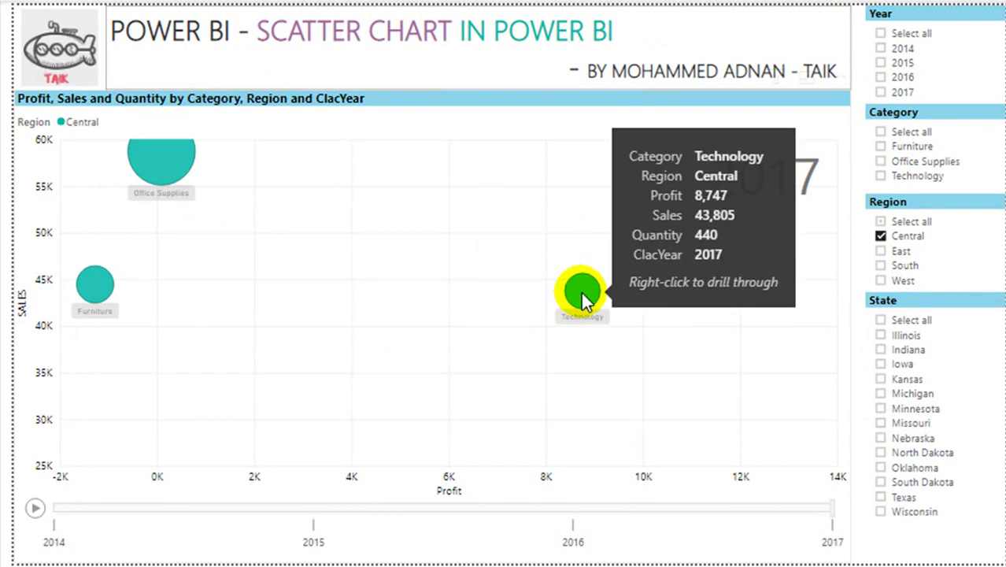
right_click(582, 299)
mouse_move(645, 354)
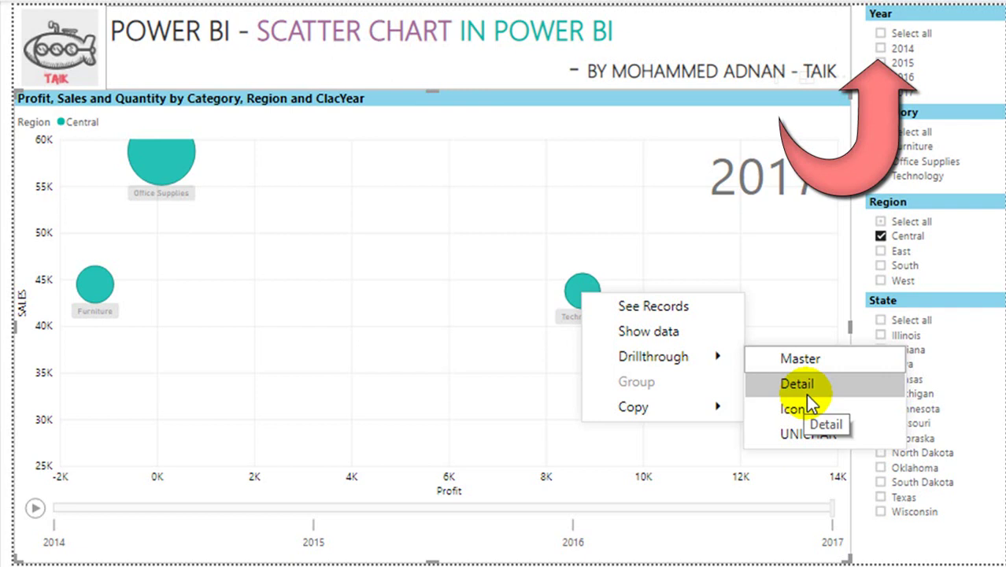
left_click(469, 97)
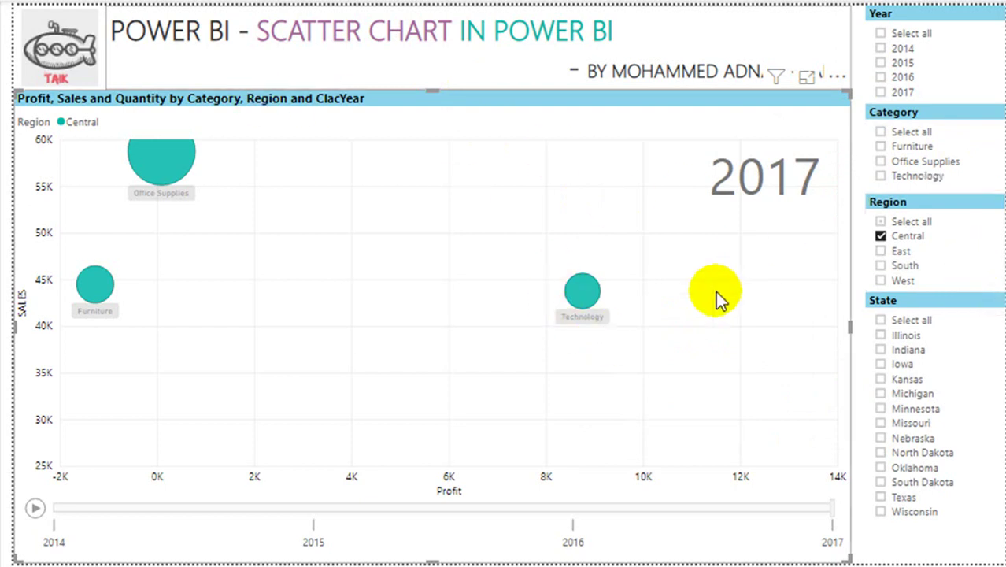
- Filter the chart to the East, South and West regions one at a time, and clear the region filter
left_click(916, 239)
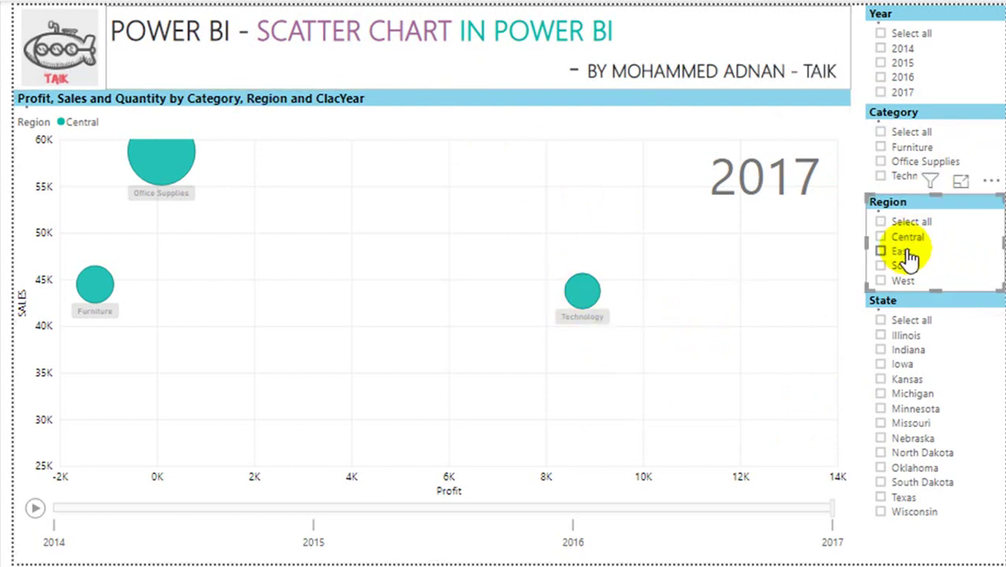
left_click(907, 252)
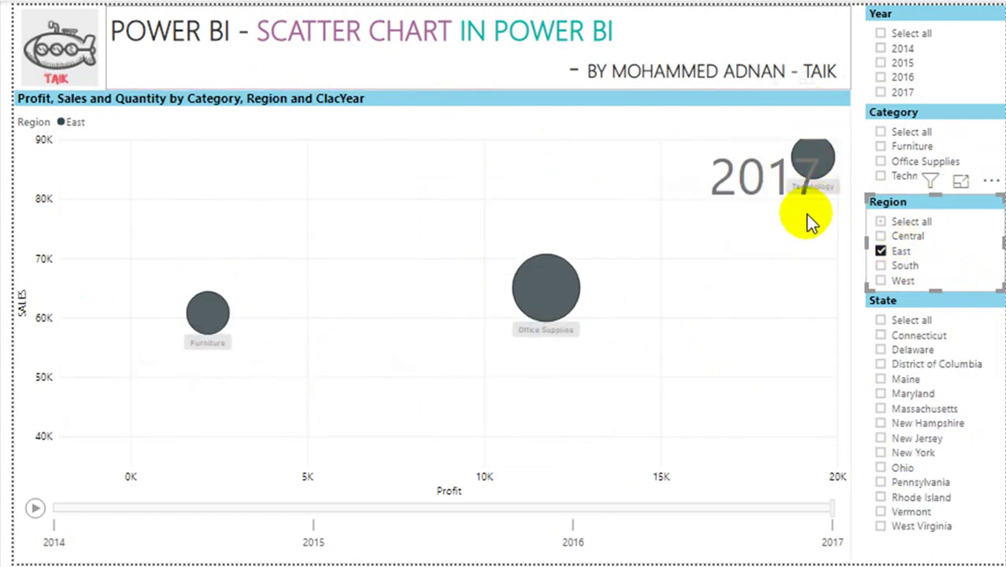
left_click(905, 268)
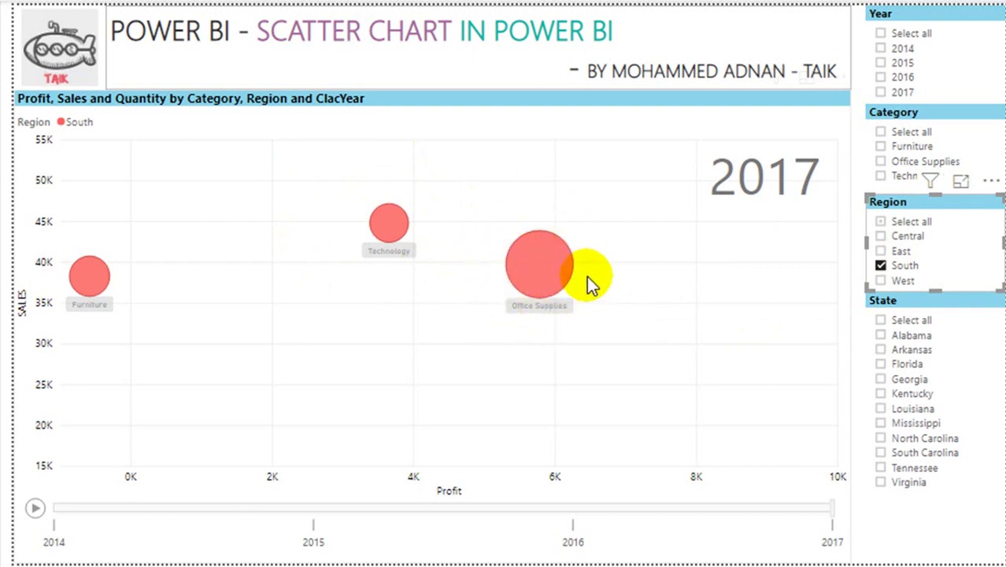
left_click(903, 266)
left_click(905, 281)
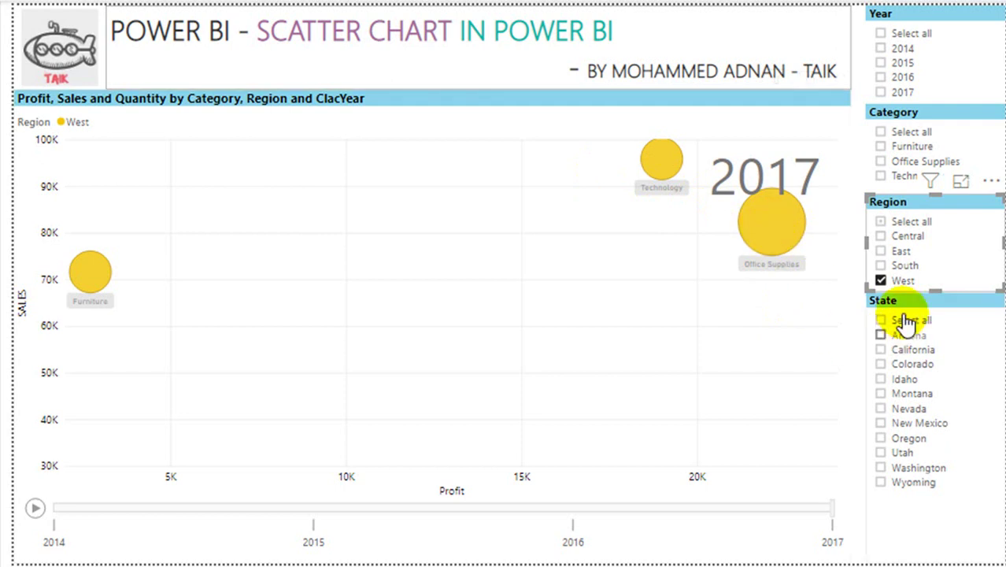
left_click(882, 280)
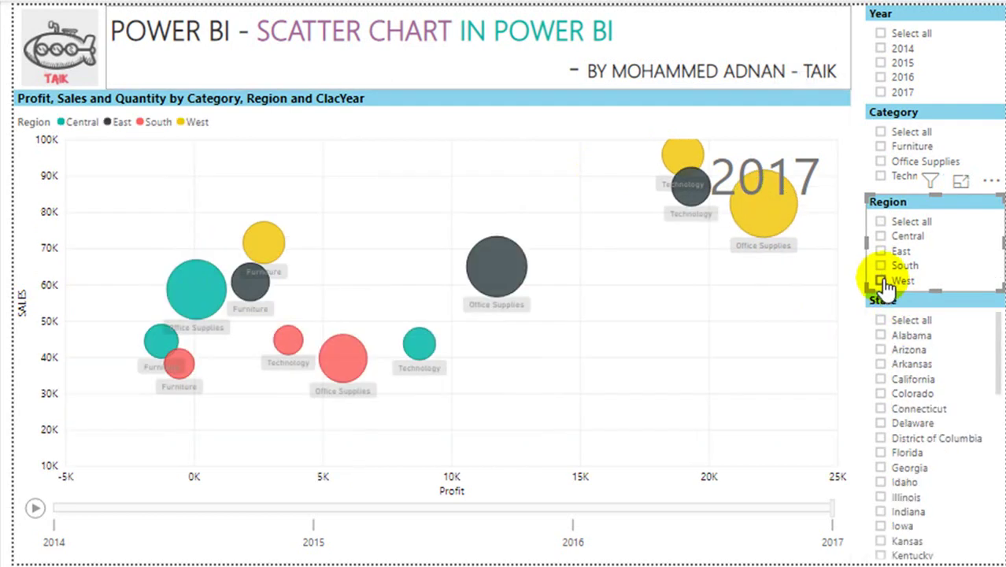
- Filter the chart to Furniture, Office Supplies and Technology one at a time, and clear the category and year selections
left_click(897, 150)
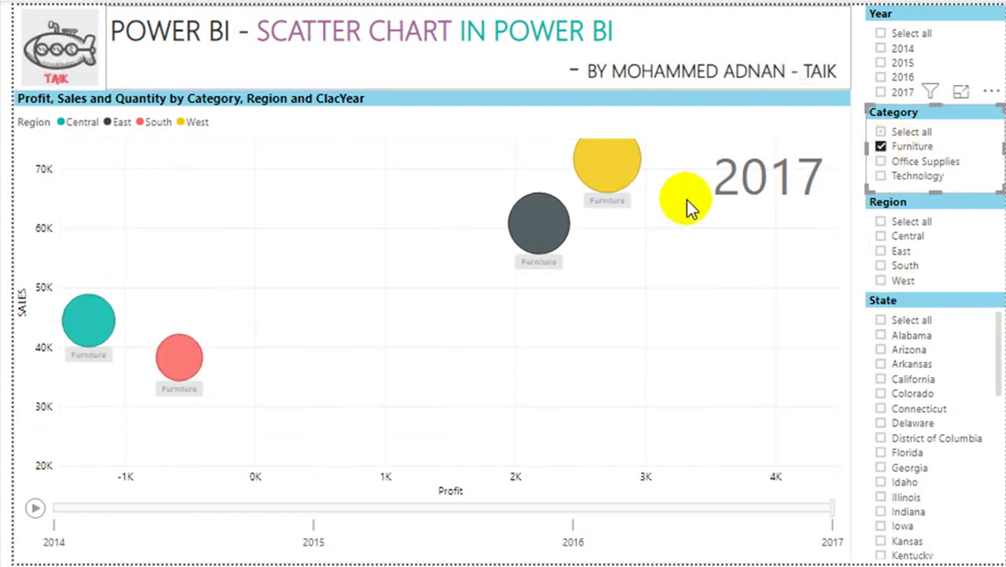
left_click(913, 162)
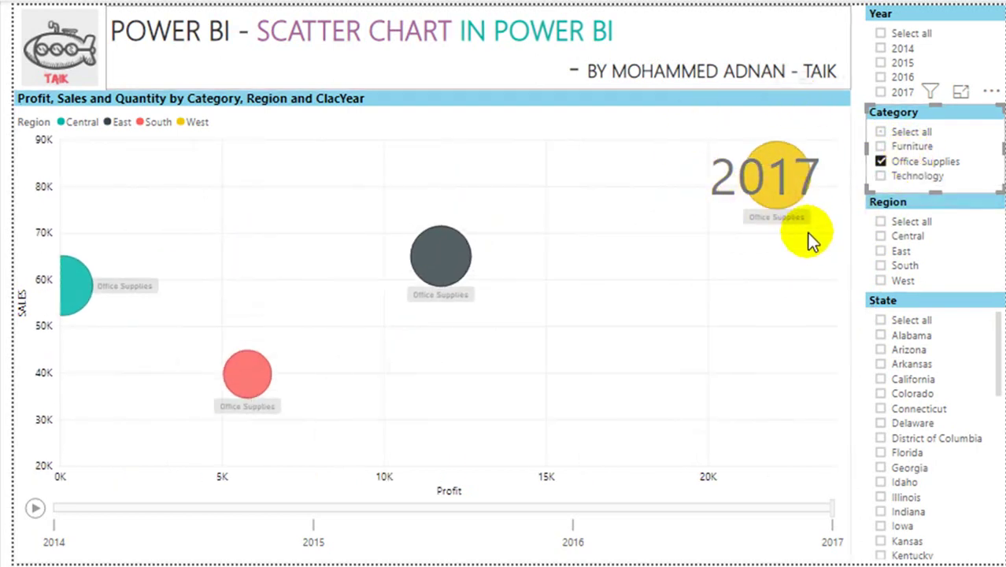
left_click(905, 162)
left_click(900, 177)
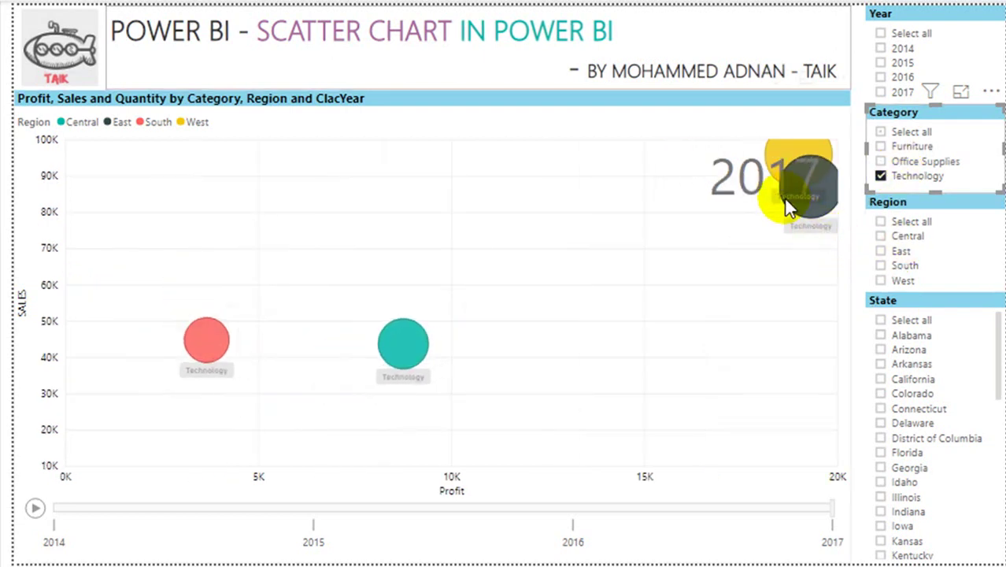
left_click(898, 177)
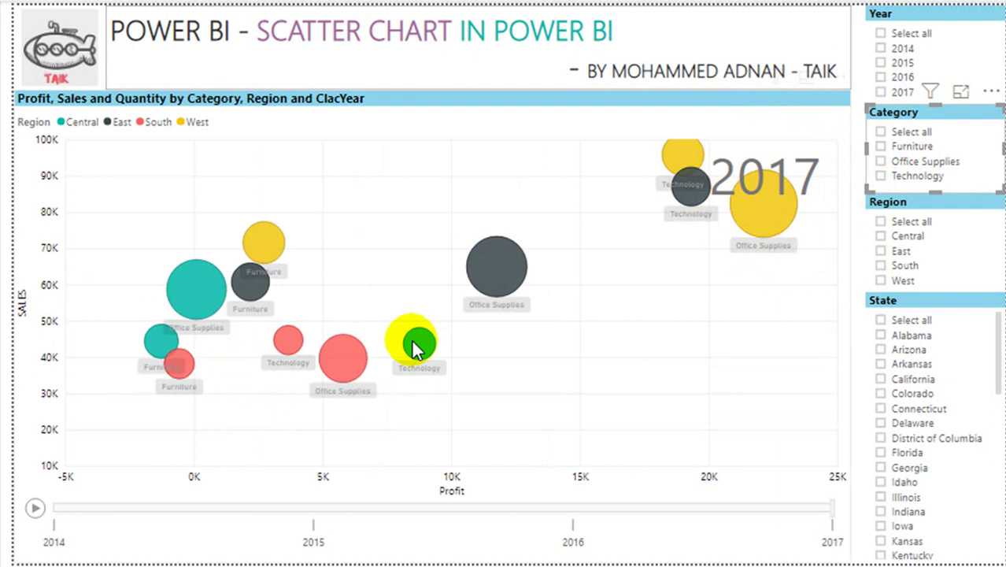
mouse_move(699, 196)
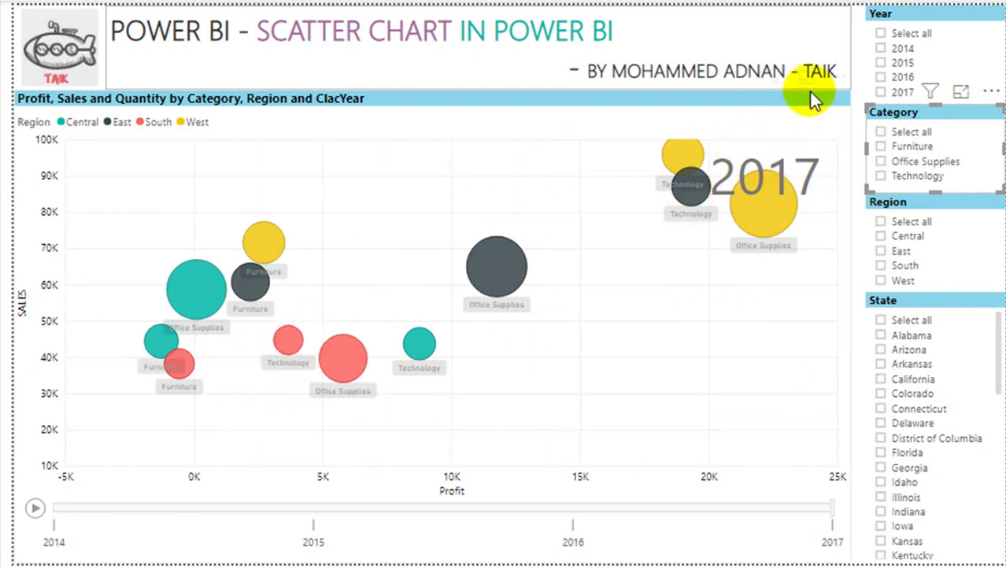
left_click(881, 34)
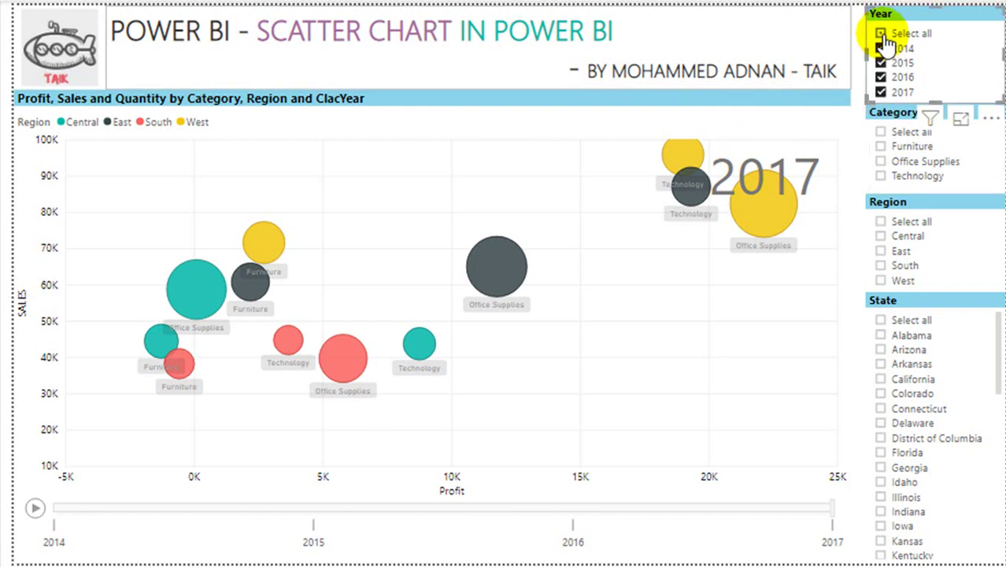
left_click(882, 34)
- Filter the chart by the state Washington and by Texas, and add Washington to the state selection
scroll(938, 479, "down", 10)
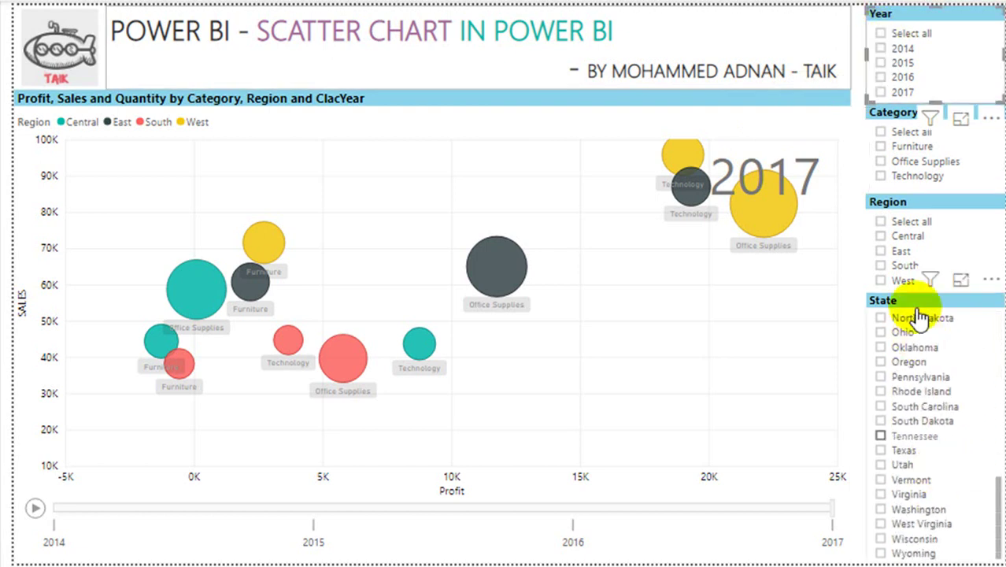
left_click_drag(901, 316, 947, 461)
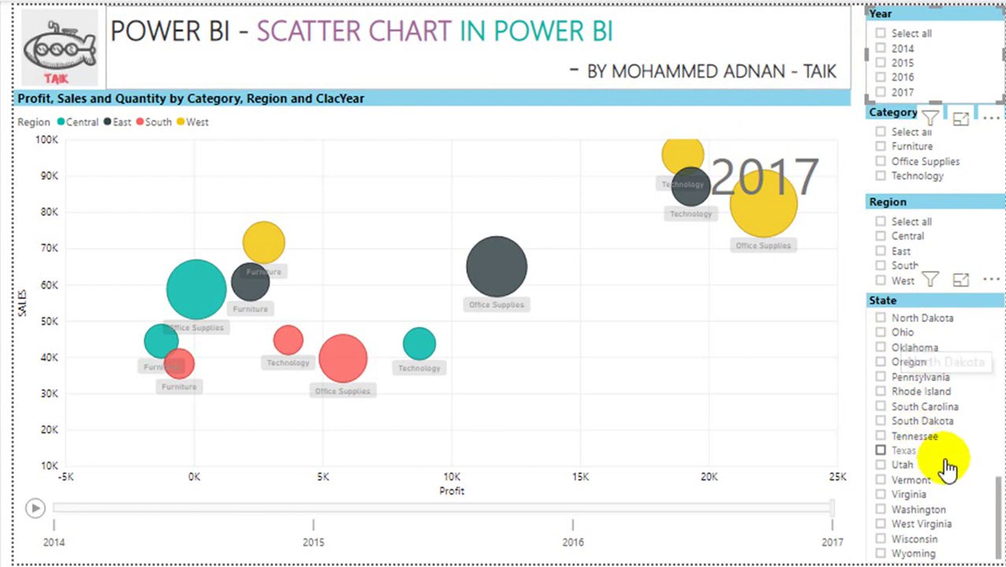
left_click(926, 511)
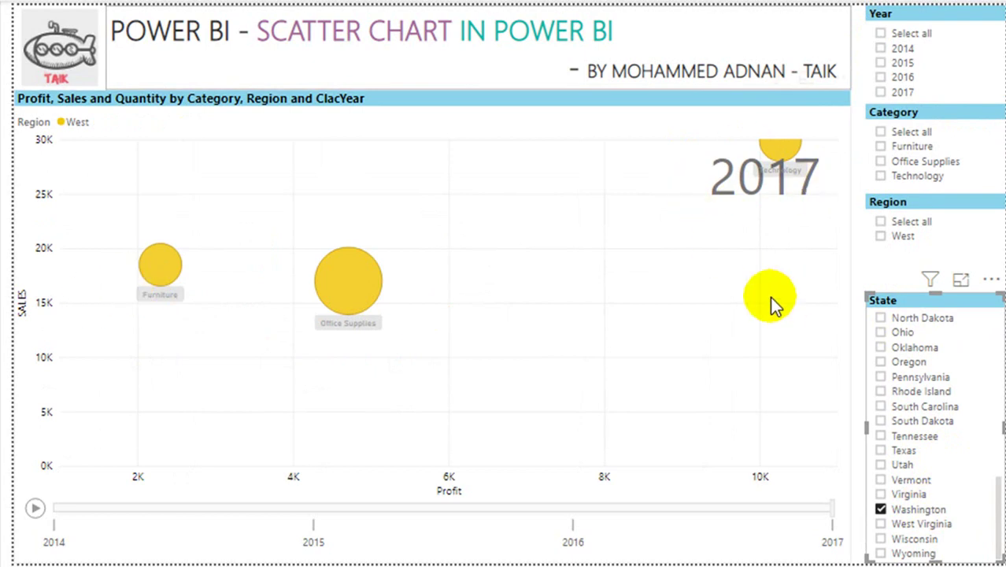
left_click(911, 455)
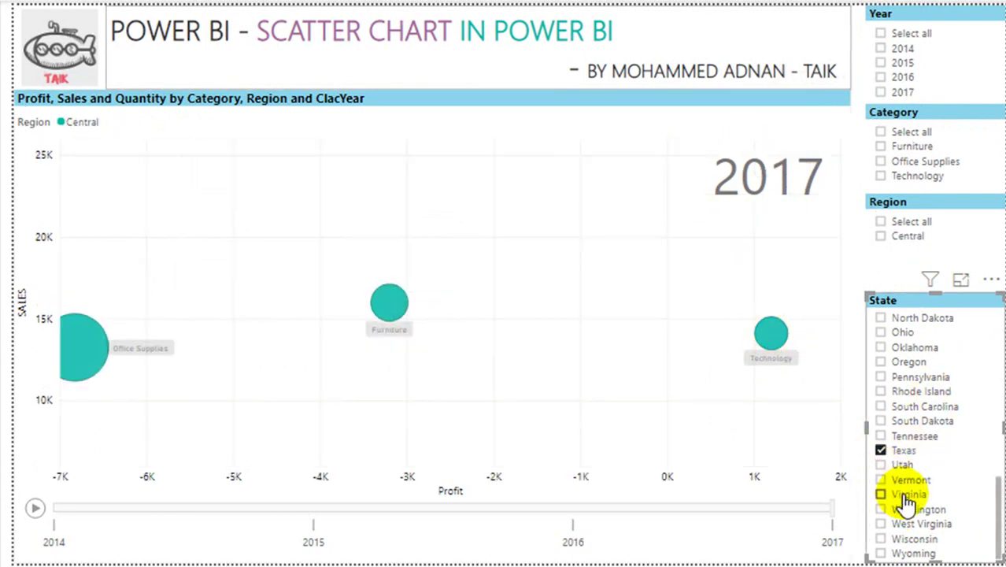
left_click(927, 514, "ctrl")
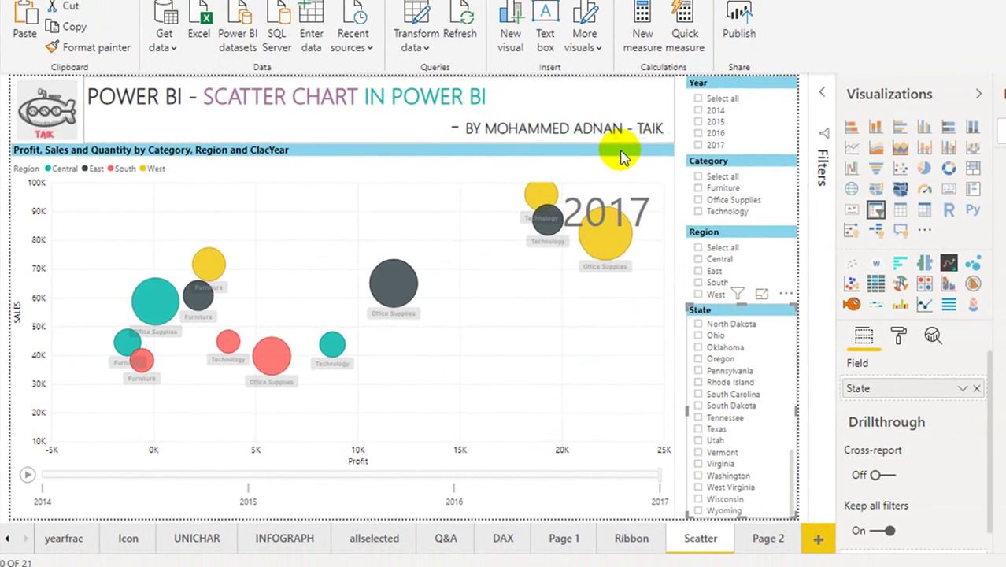
- Review the scatter chart's field assignments down to the play axis, and play the chart's yearly animation
scroll(869, 423, "up", 5)
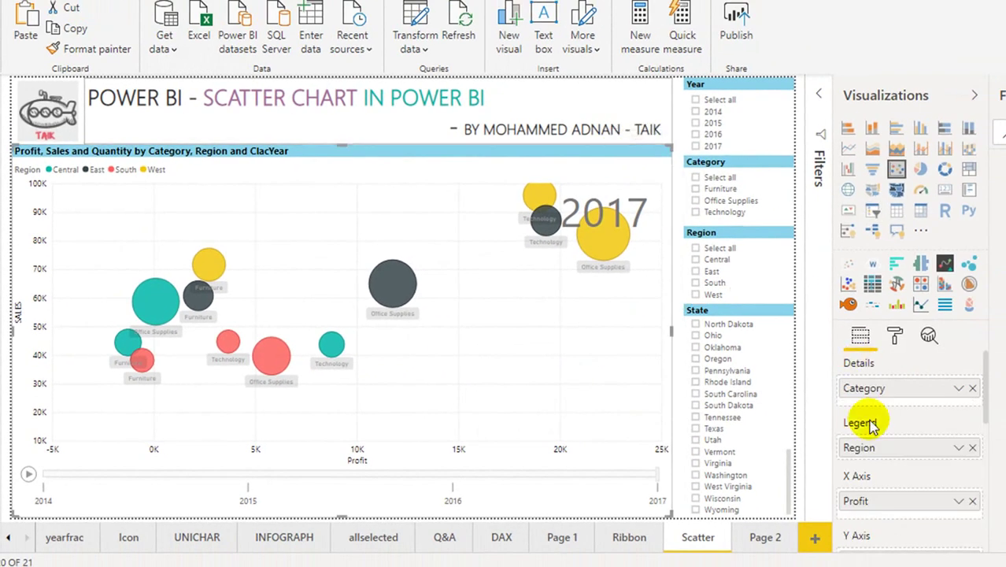
scroll(873, 440, "down", 5)
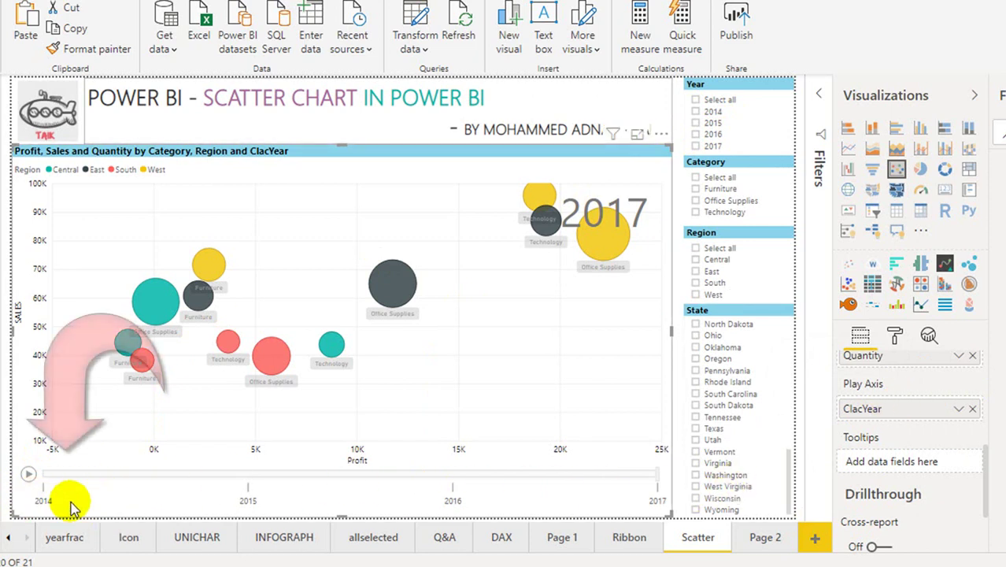
left_click(29, 476)
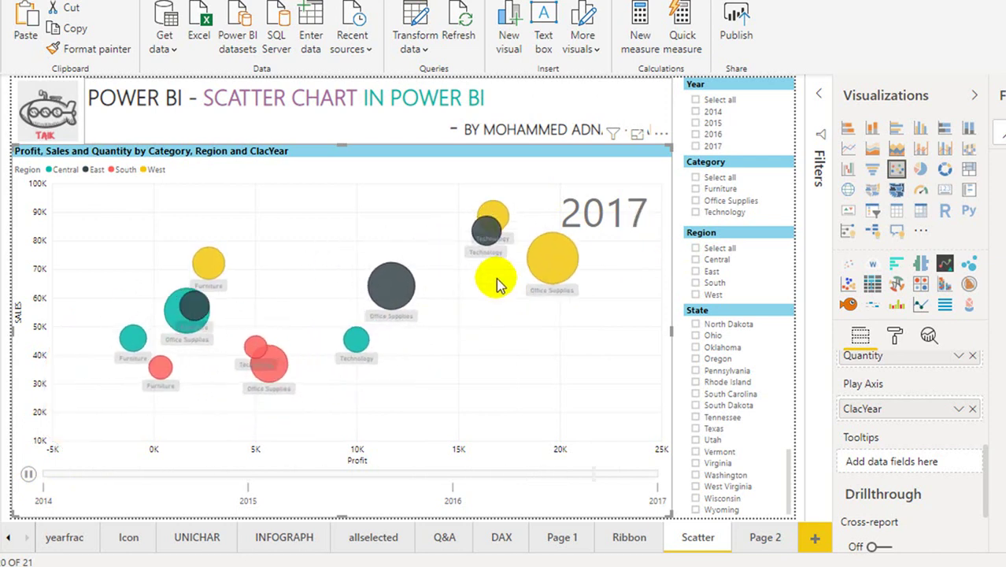
left_click(29, 476)
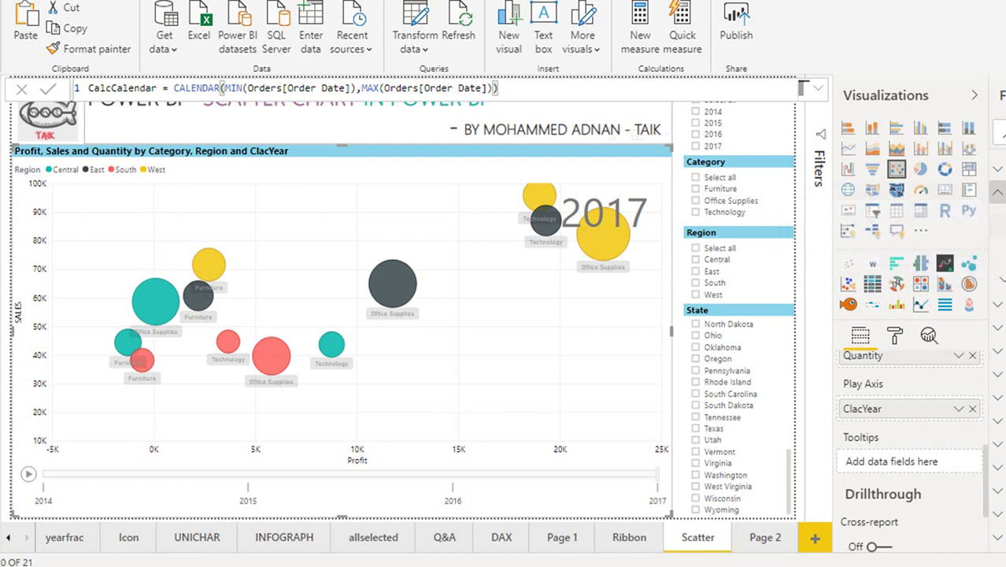
- Replace the scatter chart's play axis field with ClacMonth and play the monthly animation
left_click_drag(1004, 346, 916, 407)
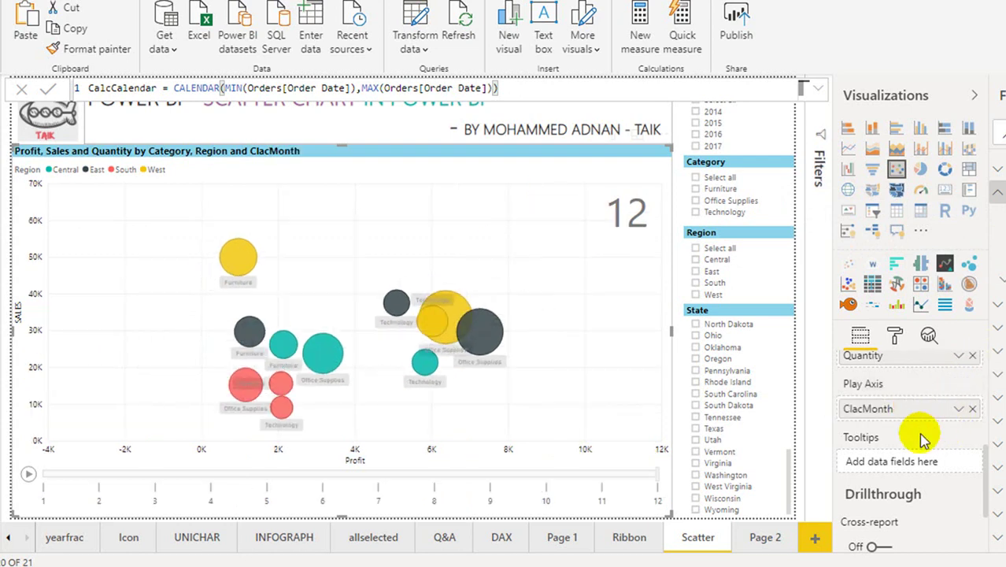
left_click(28, 477)
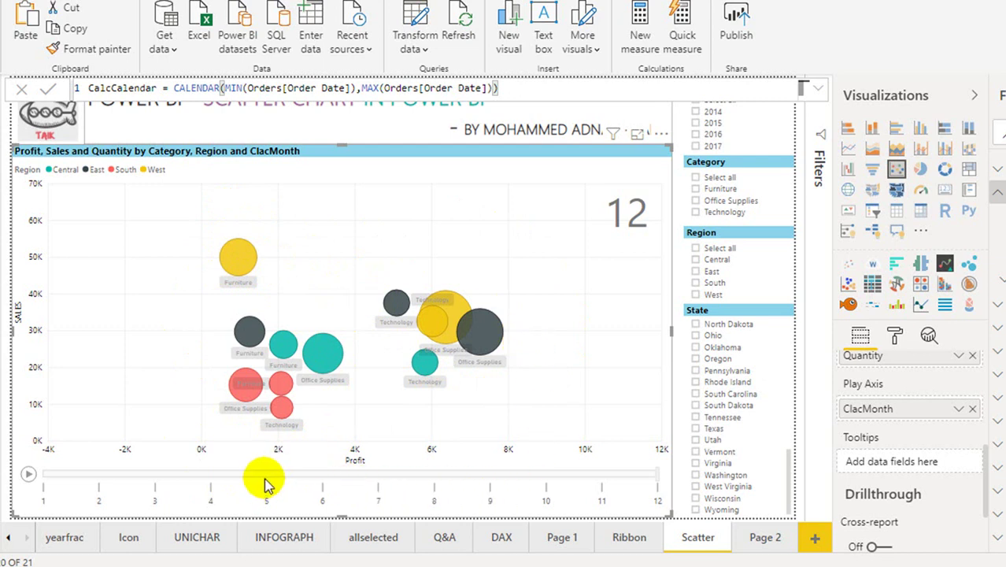
- Show the scatter chart's data for months 6, 1, 10, 11 and 8 in turn along the play axis
left_click(325, 474)
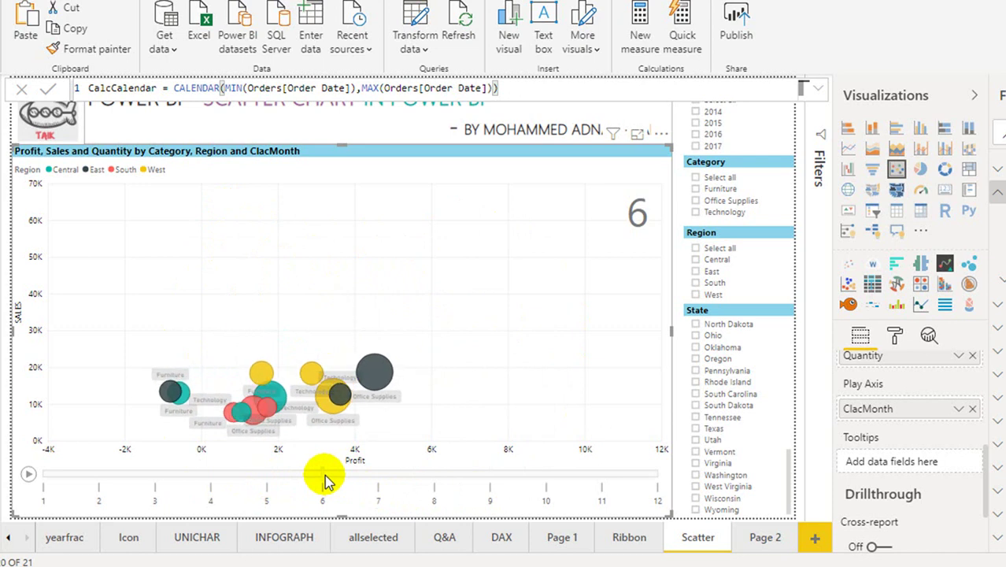
left_click(45, 475)
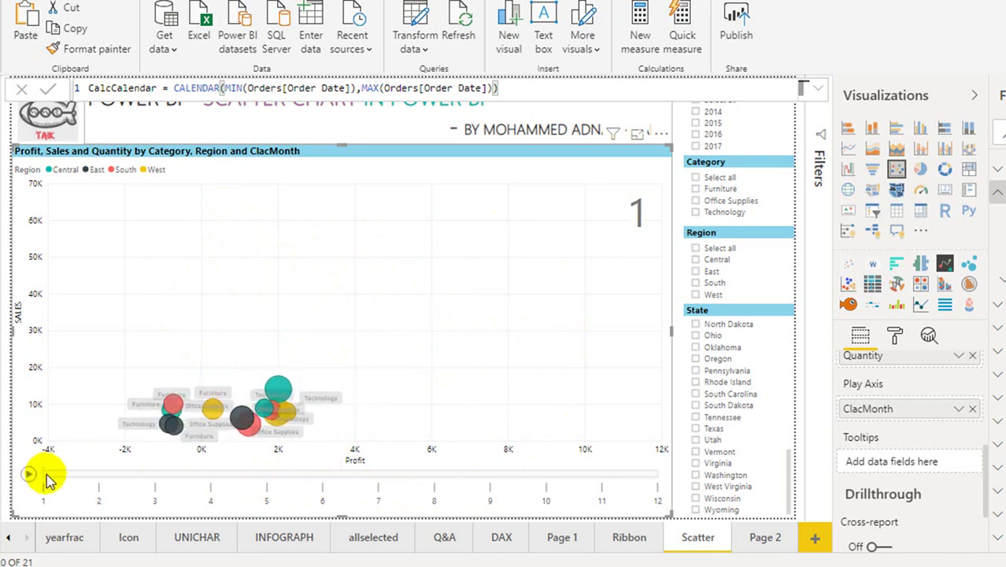
left_click(527, 475)
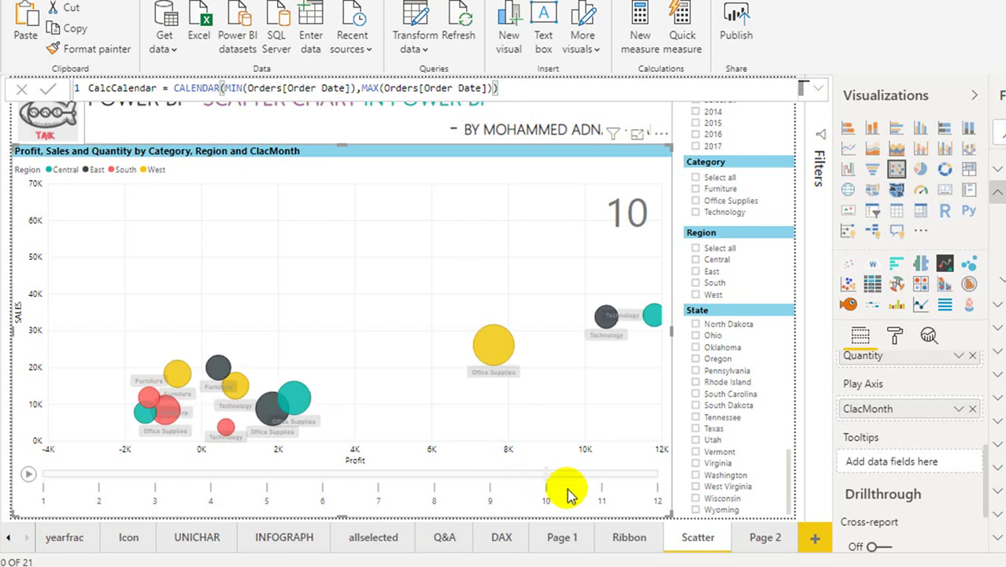
left_click(610, 474)
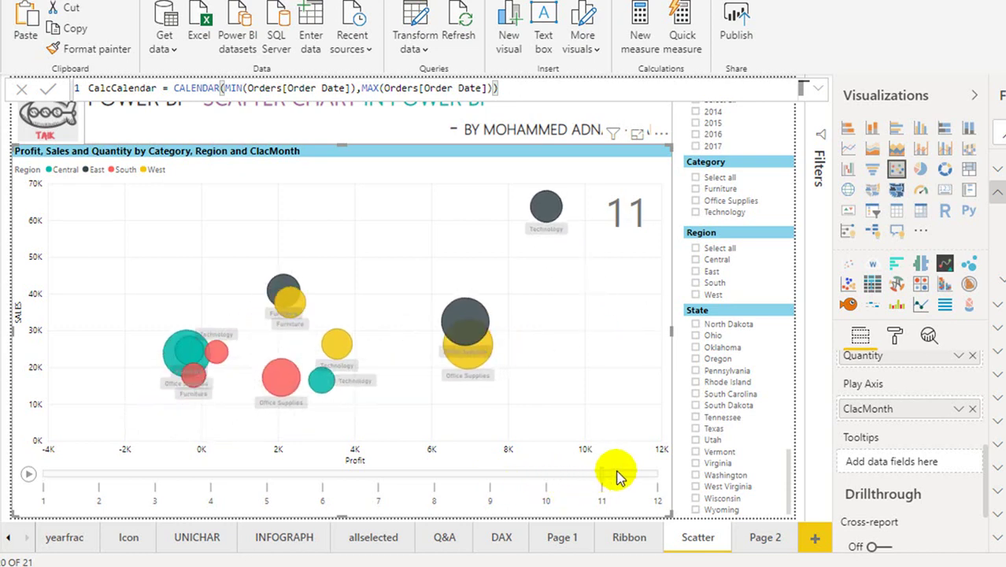
left_click(434, 474)
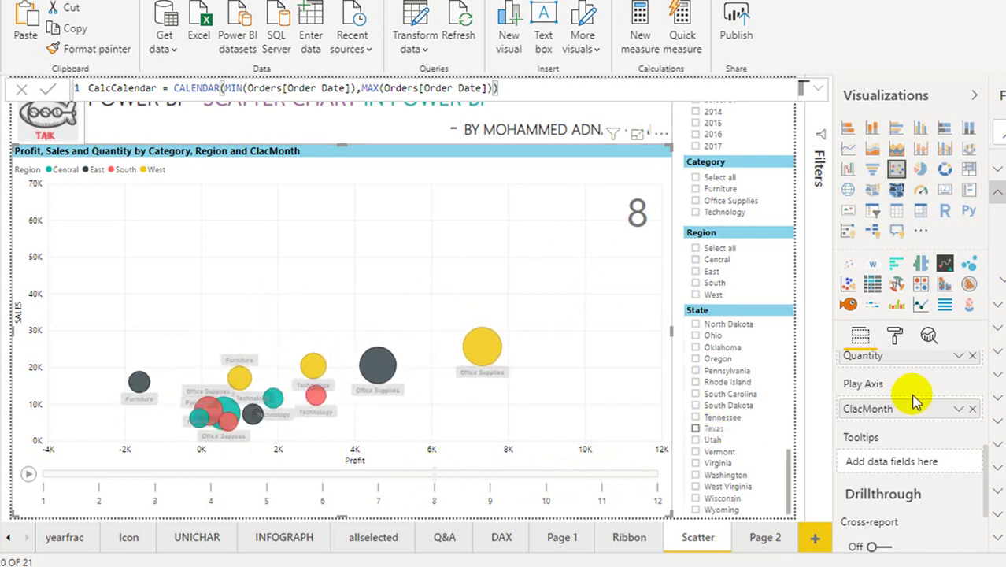
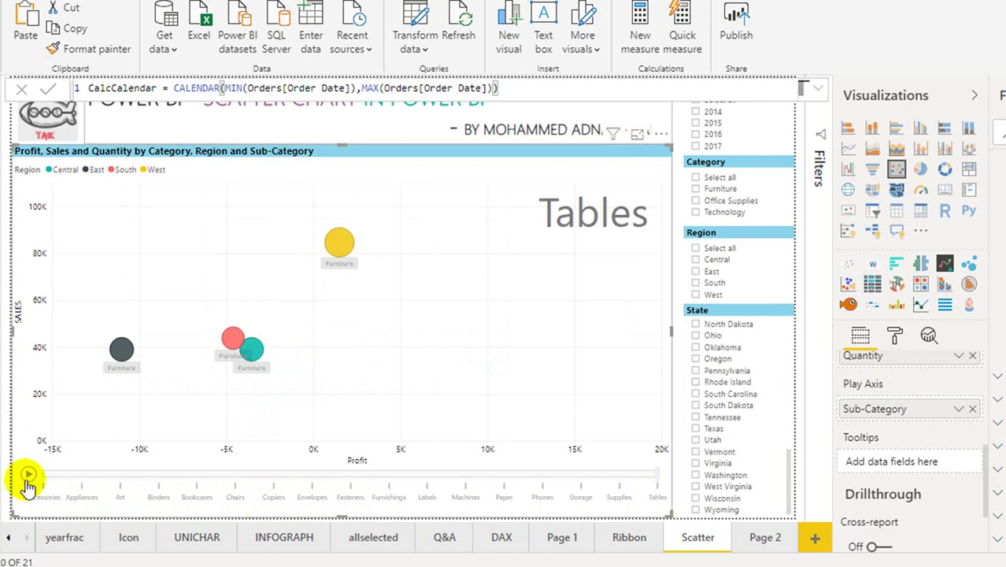
- Show the Appliances and Labels positions on the Sub-Category play axis, and play the sub-category animation
left_click(83, 477)
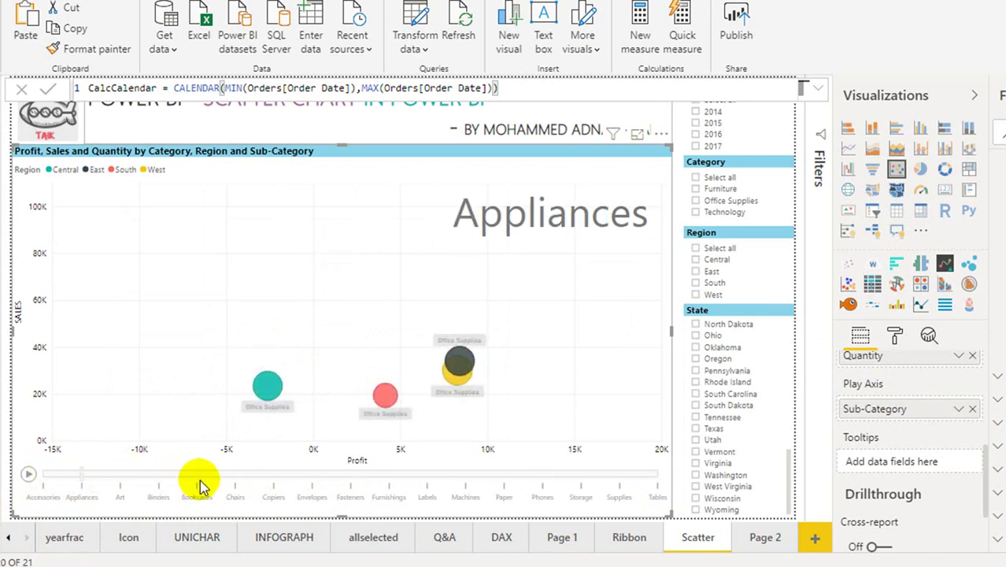
left_click(427, 477)
left_click(510, 495)
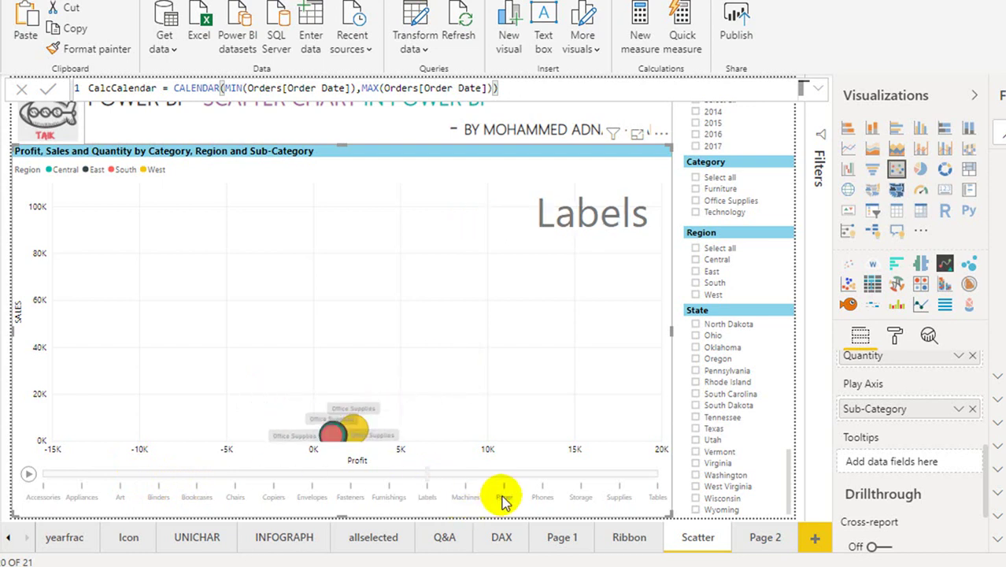
left_click(29, 476)
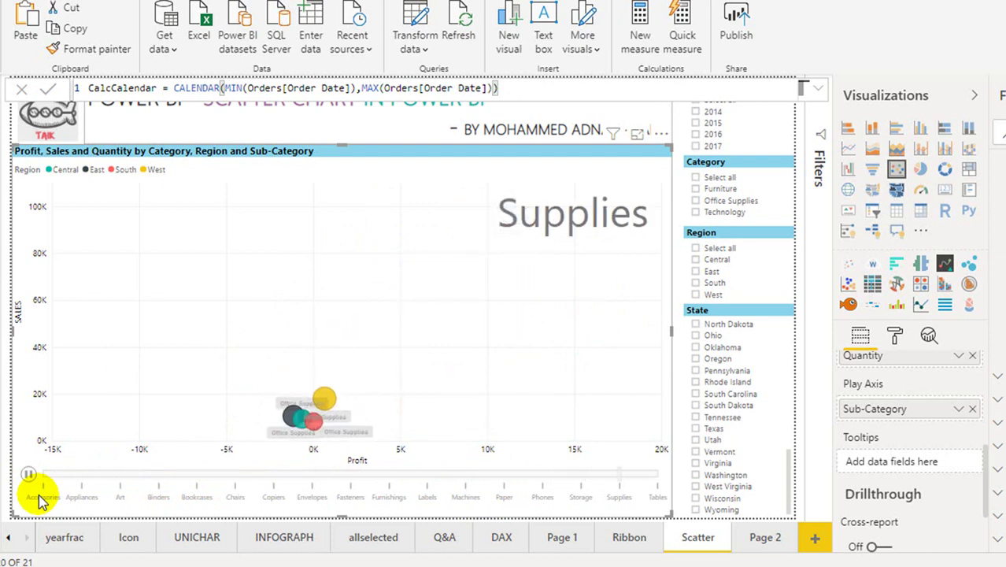
- Show the scatter chart's data for Phones, Storage and Tables in turn along the play axis
left_click(546, 477)
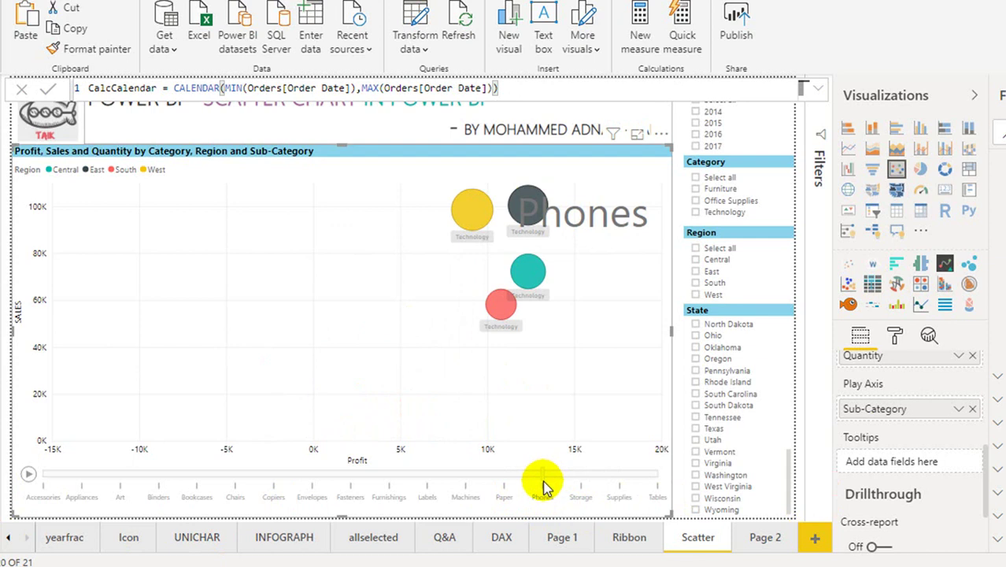
left_click(583, 477)
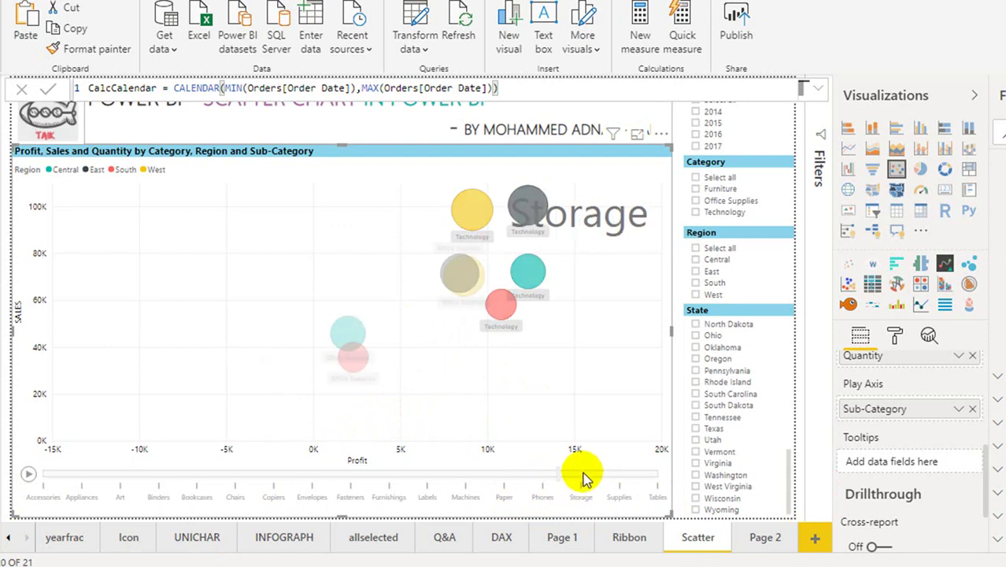
left_click(653, 476)
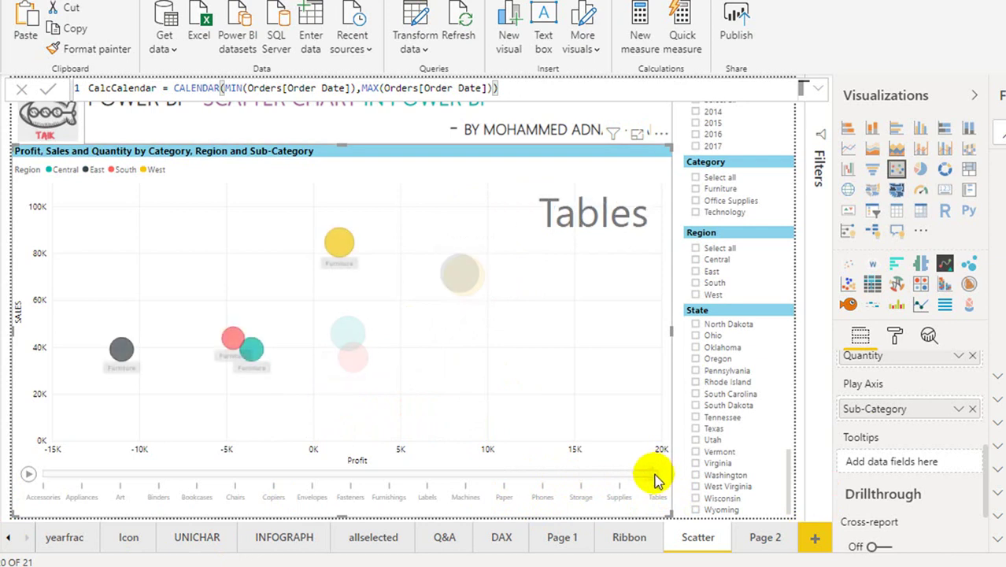